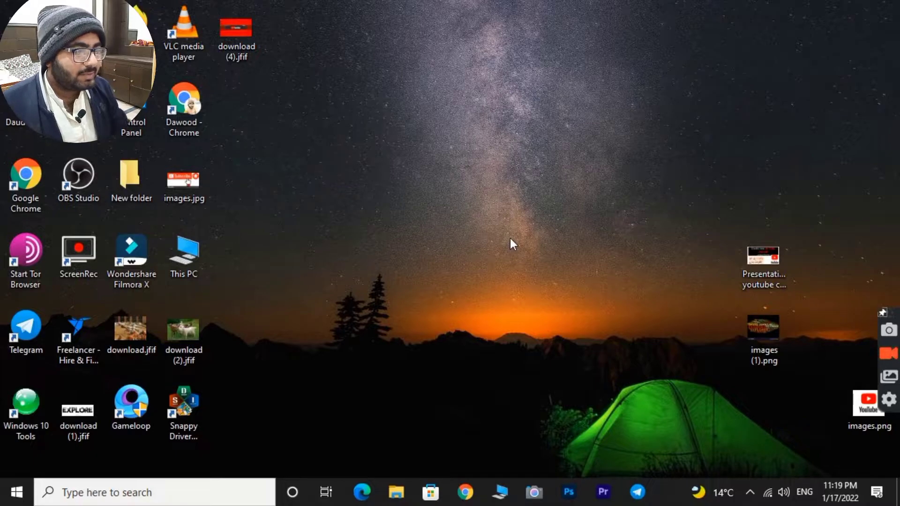
# Open Chrome with the first user profile and go to the YouTube home page through a Google search for youtube
pyautogui.moveTo(471, 464)
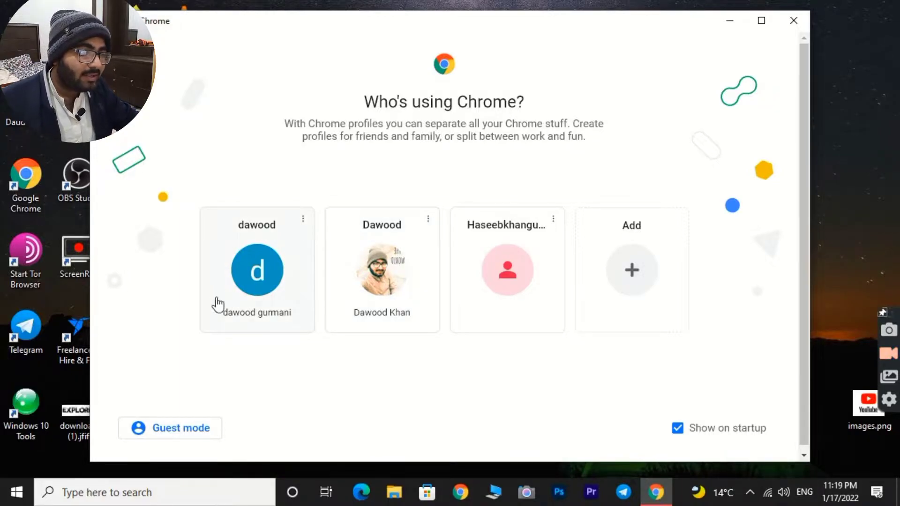
pyautogui.click(261, 265)
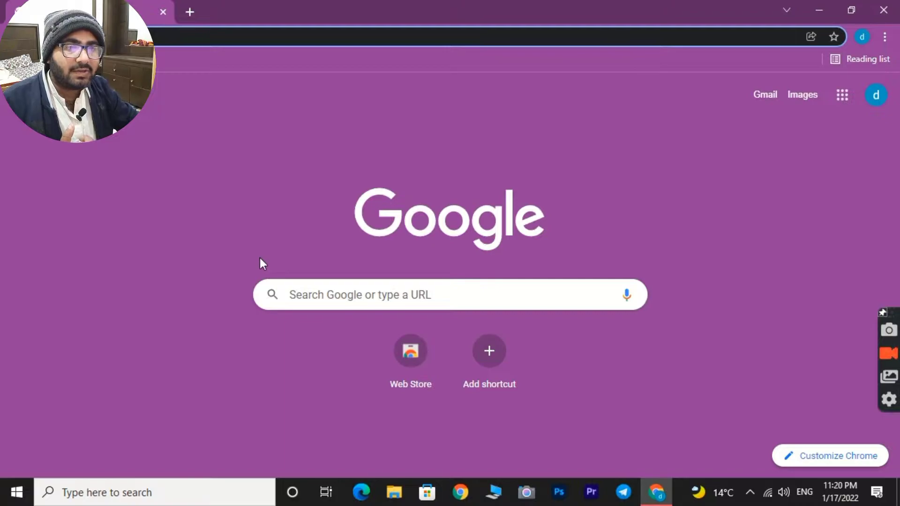
pyautogui.click(366, 290)
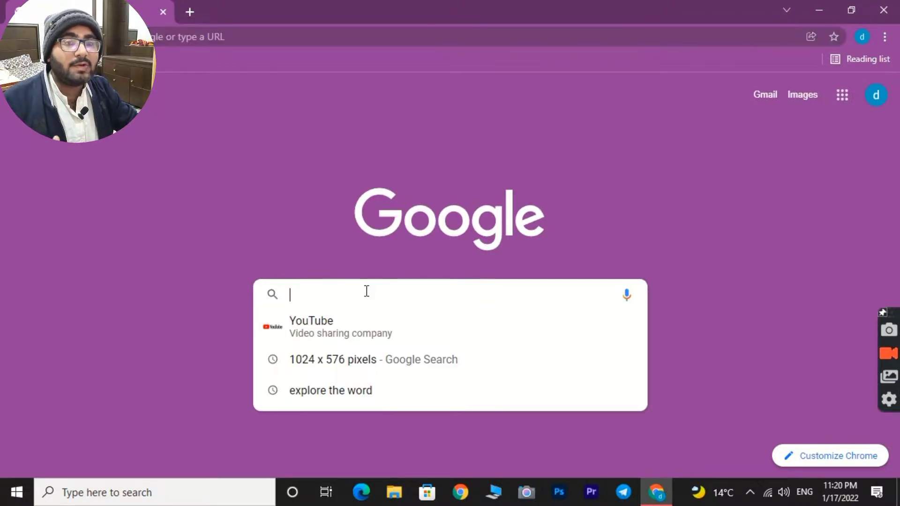
pyautogui.rightClick(358, 340)
pyautogui.click(333, 321)
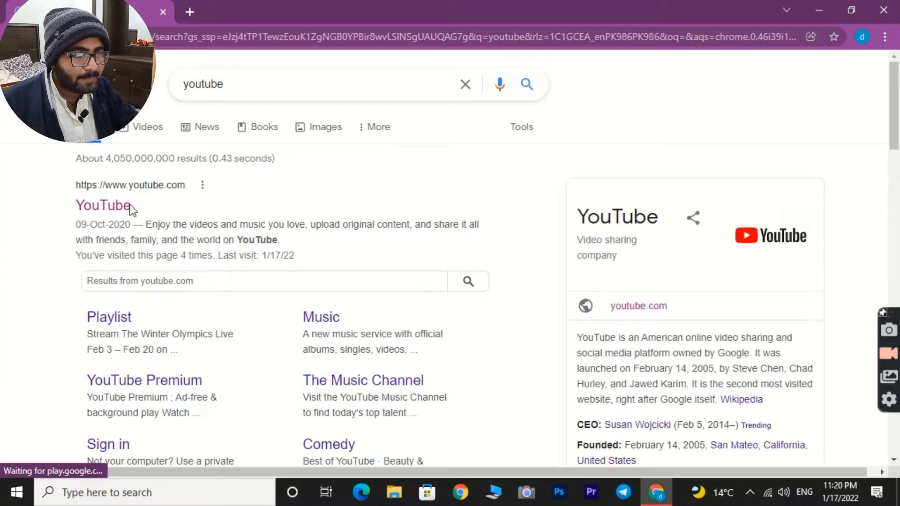
pyautogui.click(92, 206)
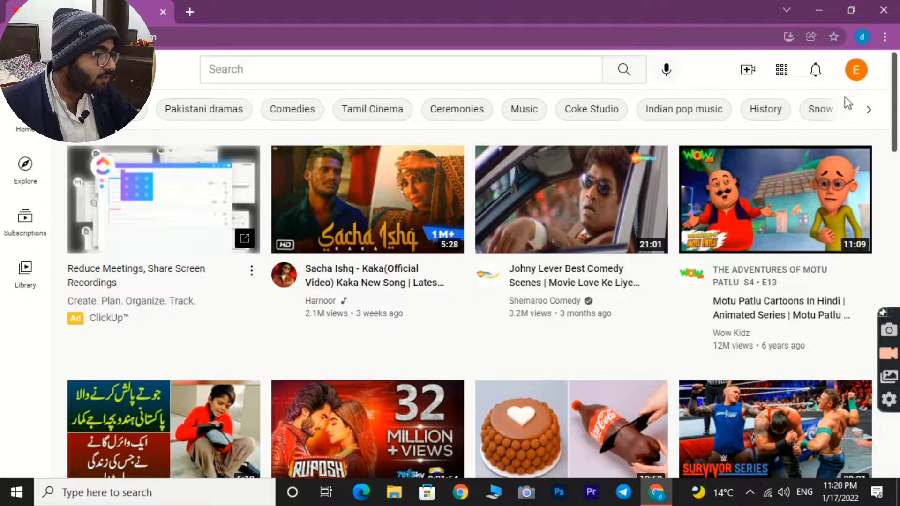
# Open YouTube Studio for the signed-in channel and go to its customisation settings
pyautogui.click(857, 74)
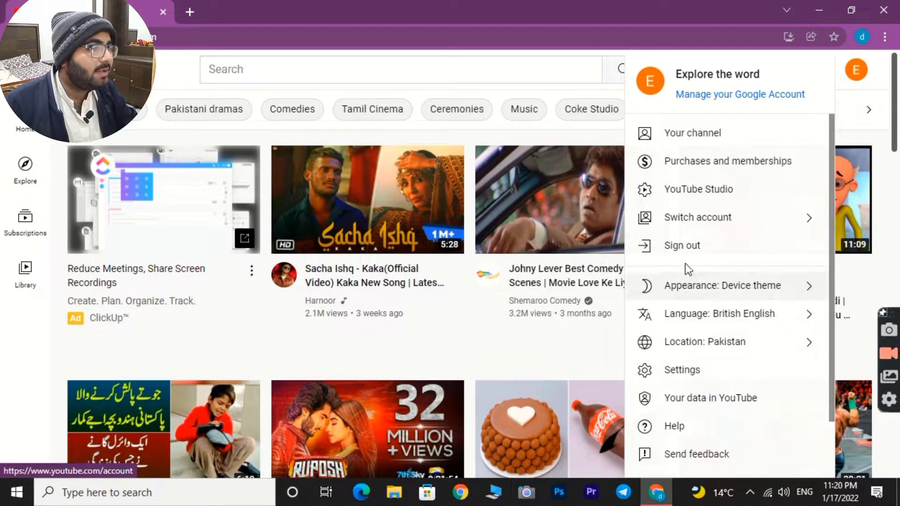
pyautogui.click(693, 192)
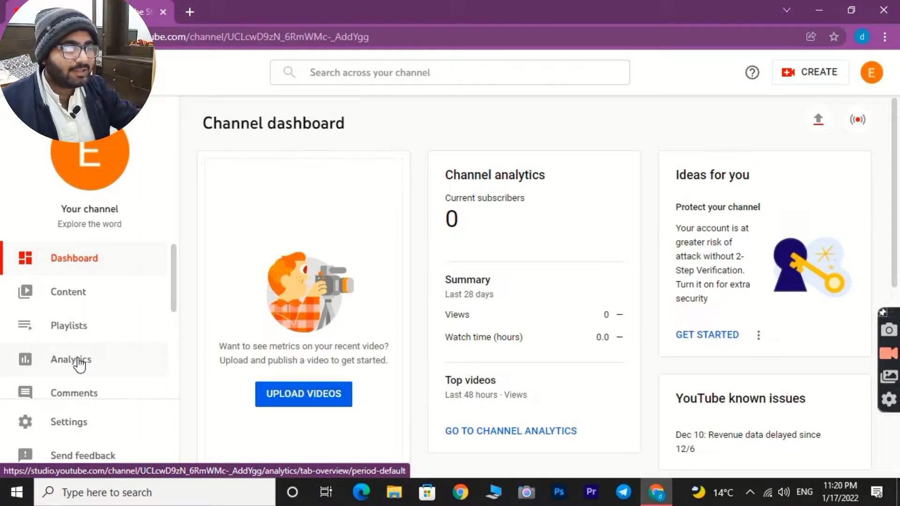
pyautogui.scroll(-4, 79, 364)
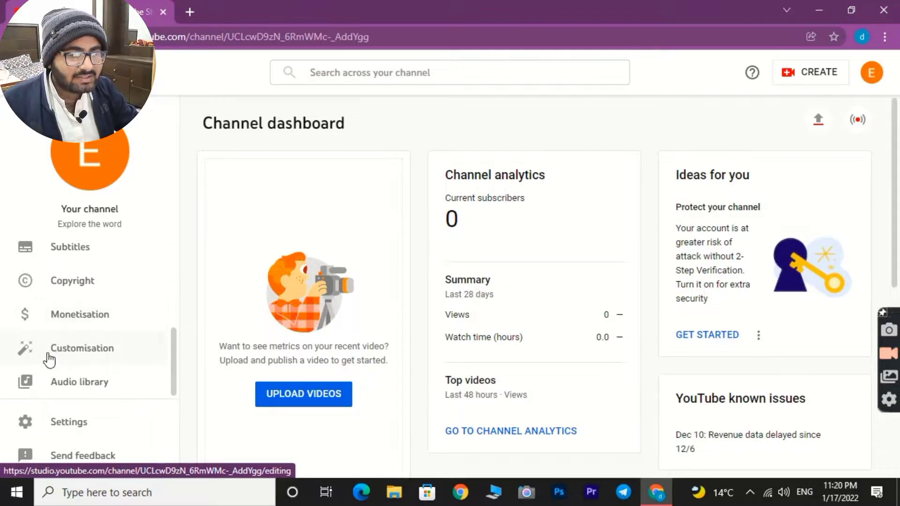
pyautogui.click(85, 354)
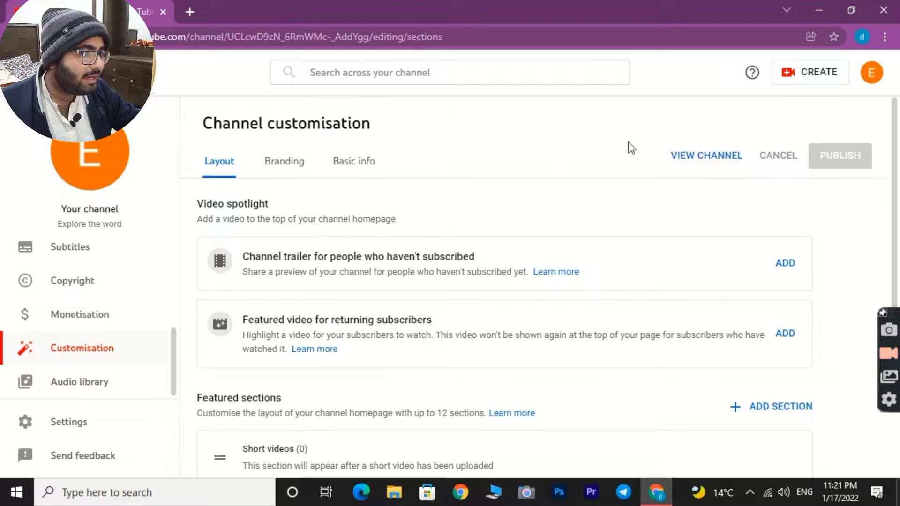
# Look at the video chooser for the channel trailer and the featured sections in the layout settings
pyautogui.click(780, 262)
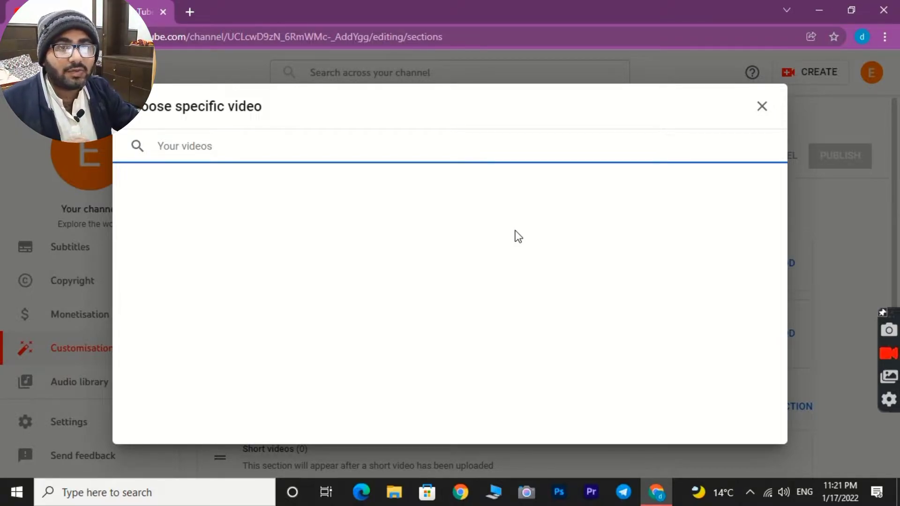
pyautogui.click(762, 107)
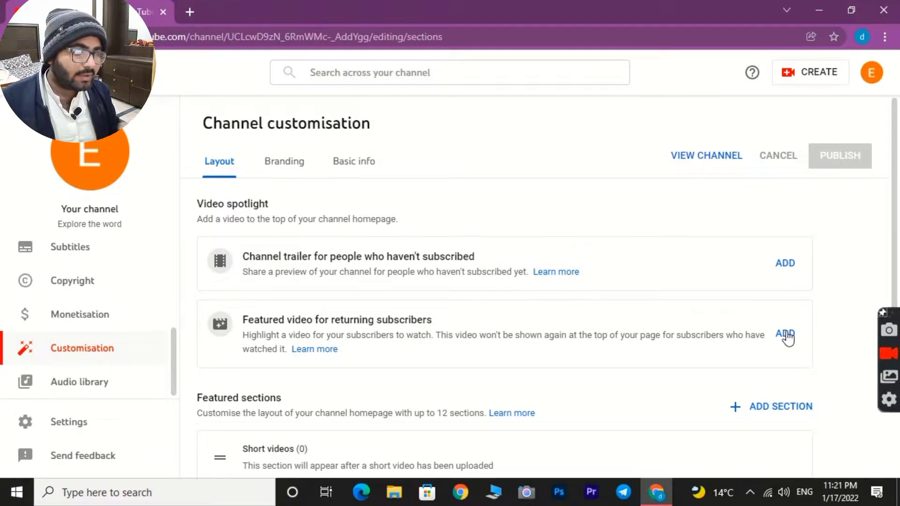
pyautogui.scroll(-3, 759, 345)
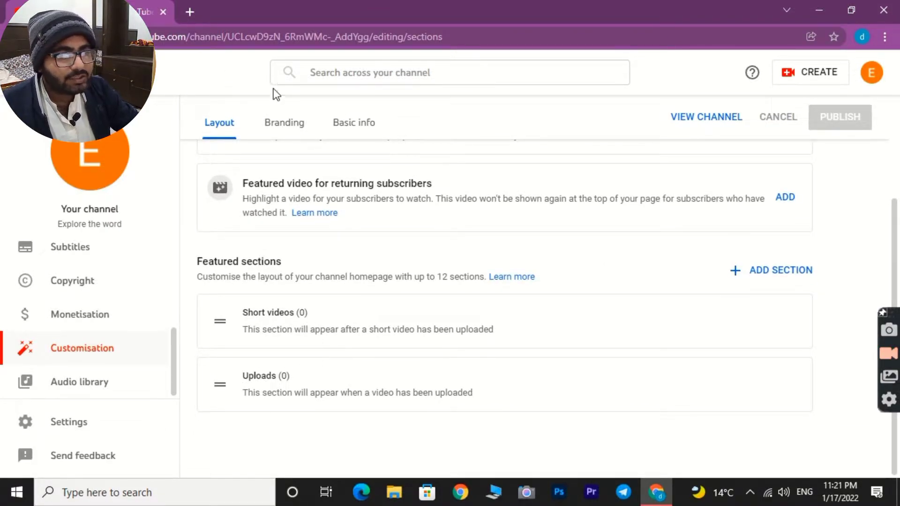
# Show the channel's branding settings
pyautogui.rightClick(279, 132)
pyautogui.press('Escape')
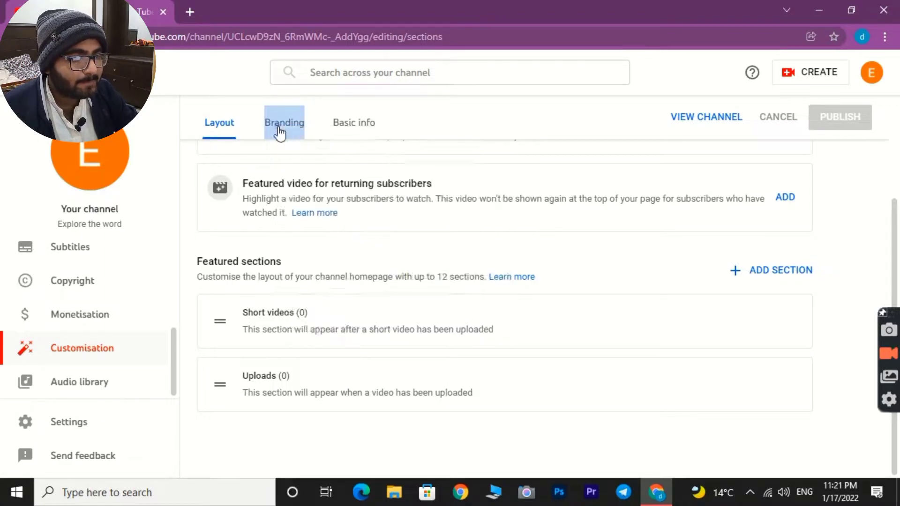
pyautogui.click(279, 133)
pyautogui.rightClick(278, 127)
pyautogui.press('Escape')
pyautogui.scroll(2, 224, 198)
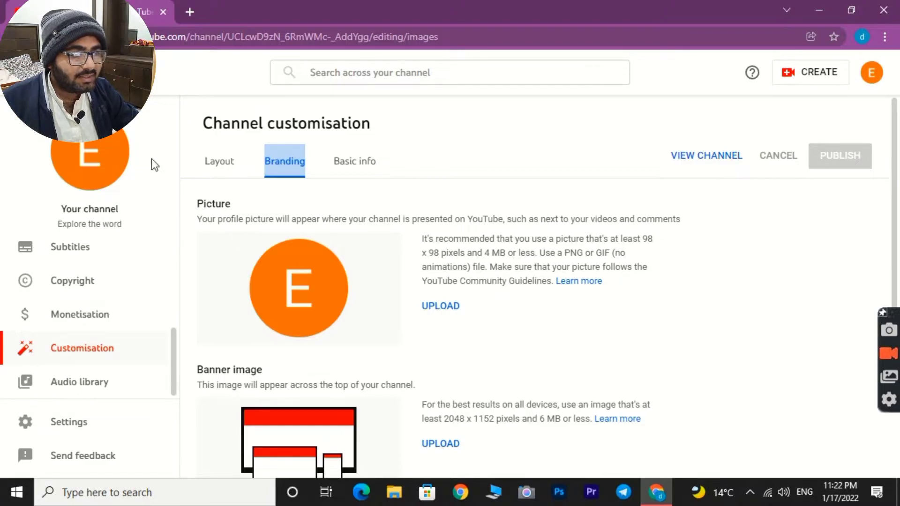
# Upload images.png from the Desktop as the channel's profile picture and accept its circular crop
pyautogui.click(444, 310)
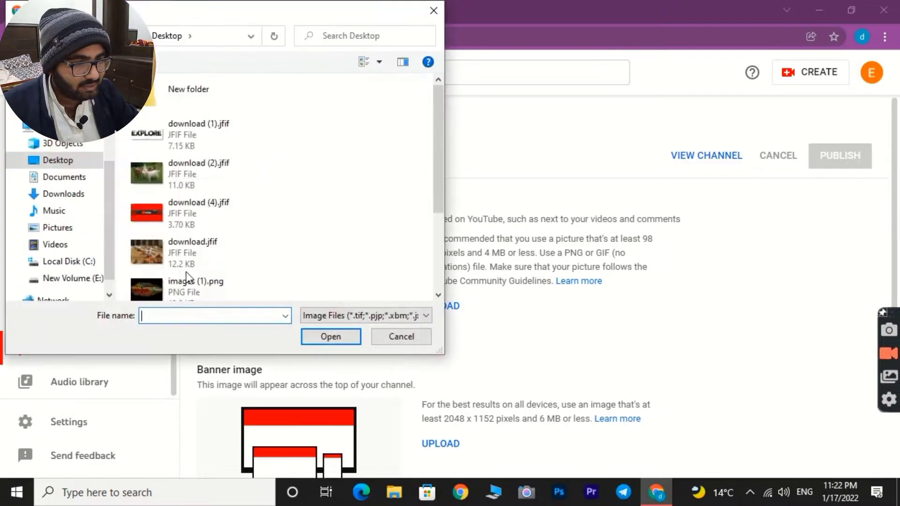
pyautogui.scroll(-4, 194, 274)
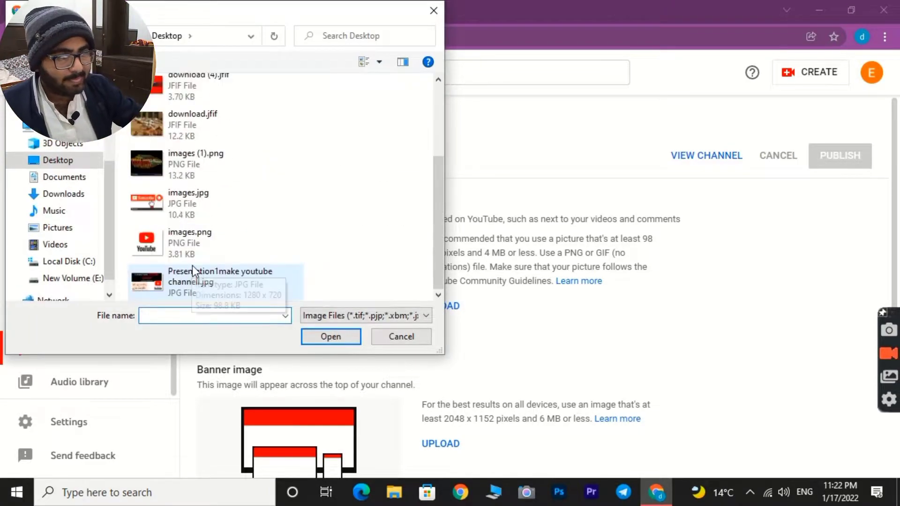
pyautogui.click(172, 237)
pyautogui.click(328, 337)
pyautogui.moveTo(429, 272); pyautogui.dragTo(471, 282)
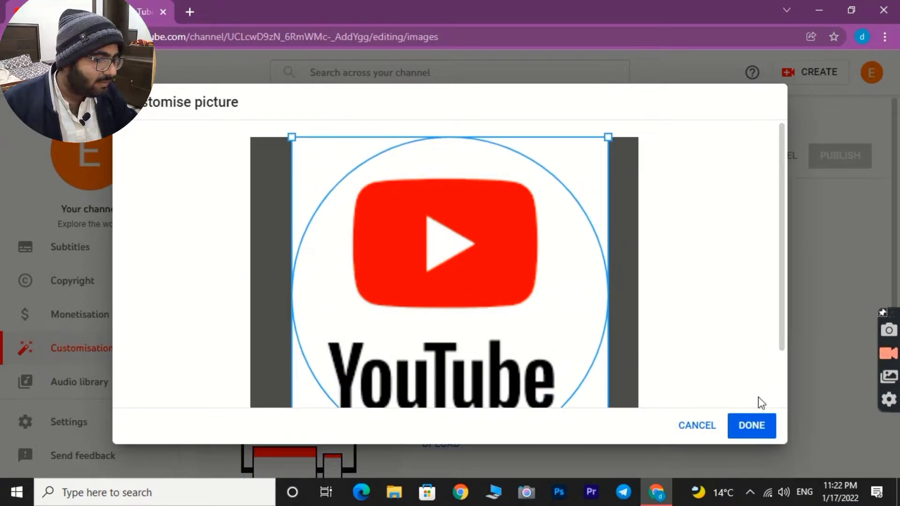
pyautogui.click(751, 425)
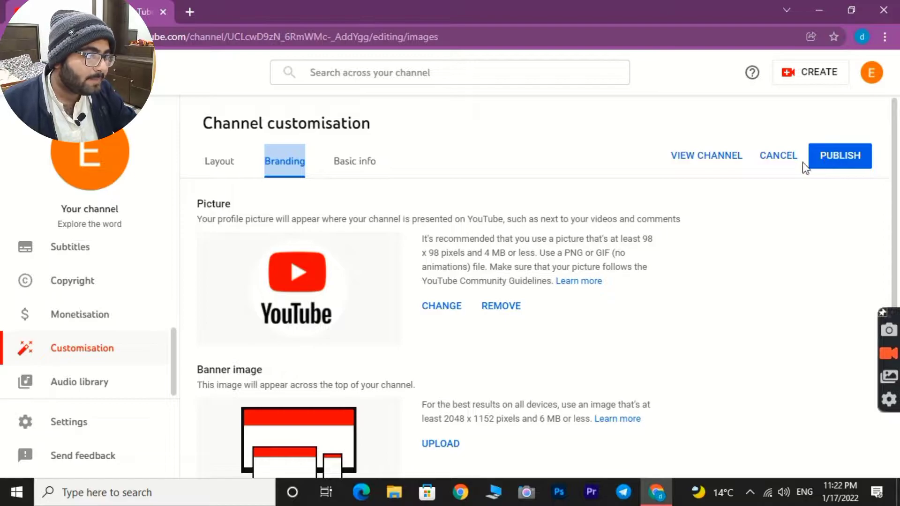
# Check the recommended banner dimensions and upload Presentation1make youtube channell.jpg from the Desktop as the banner image
pyautogui.scroll(-4, 620, 277)
pyautogui.scroll(3, 328, 272)
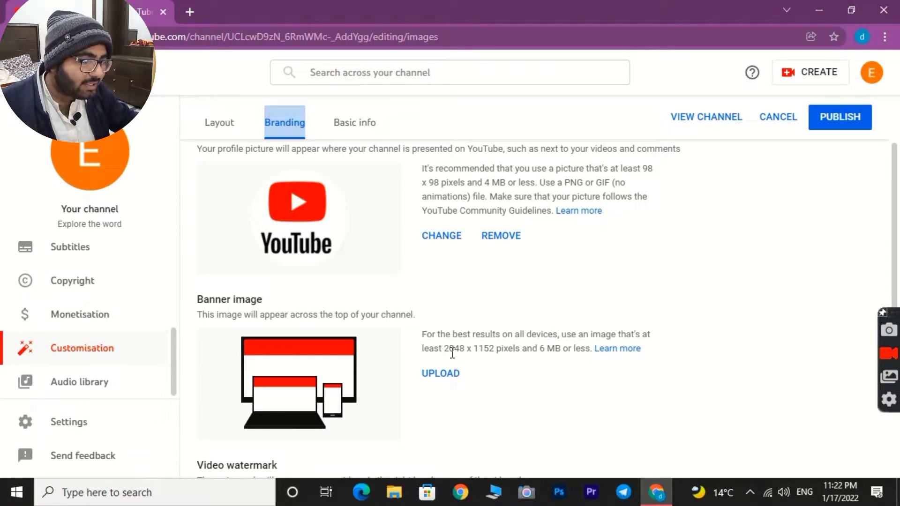
pyautogui.moveTo(447, 348); pyautogui.dragTo(495, 351)
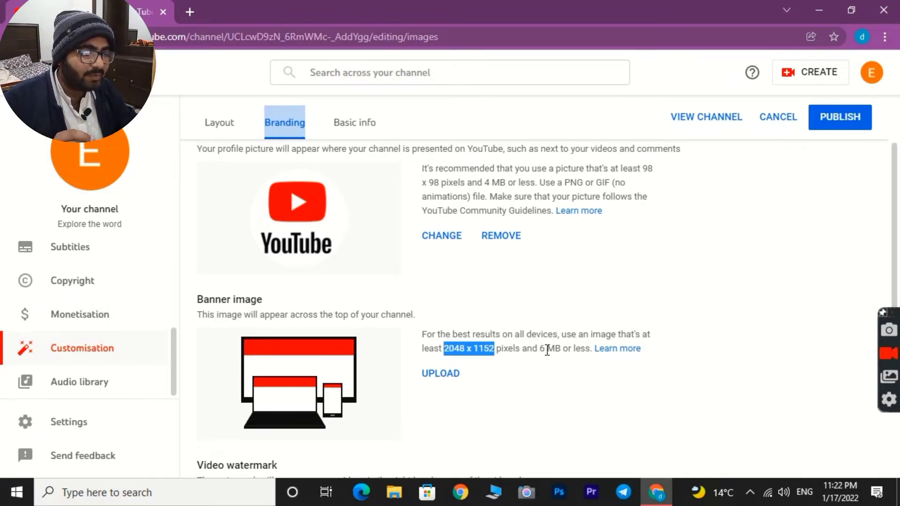
pyautogui.click(523, 366)
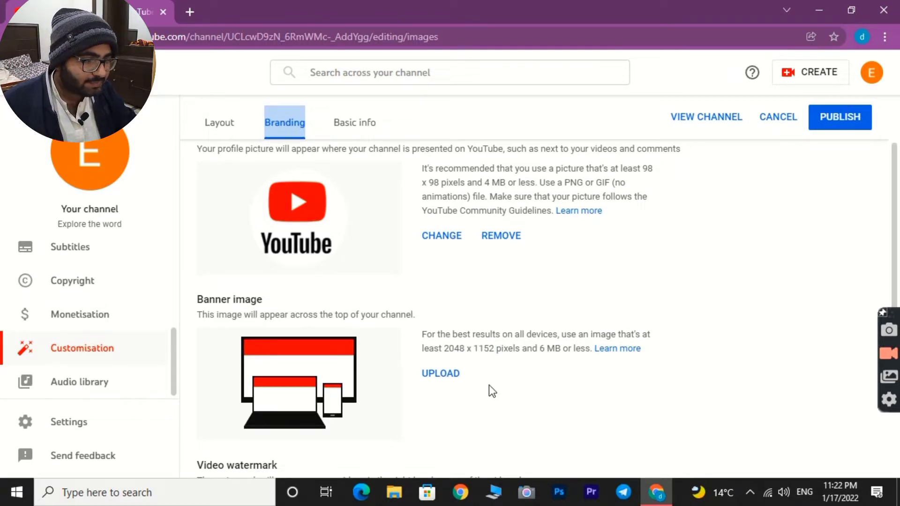
pyautogui.click(448, 372)
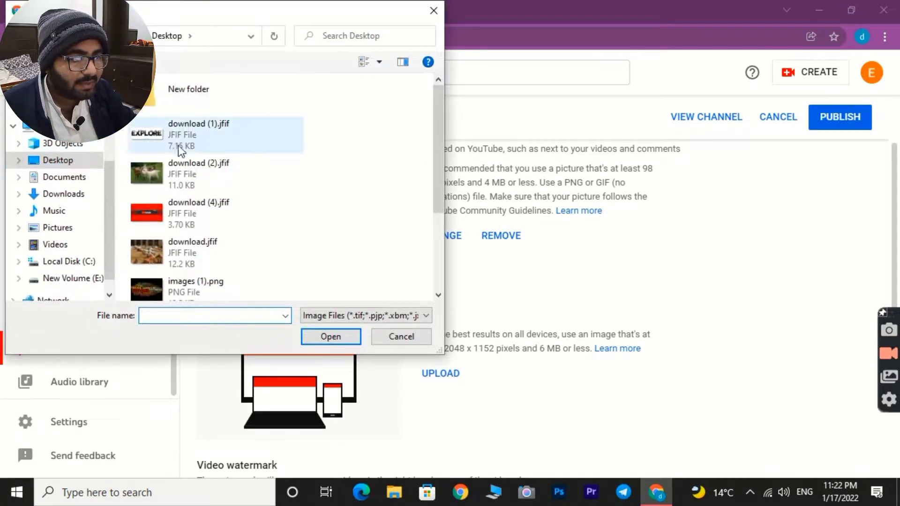
pyautogui.scroll(-3, 178, 154)
pyautogui.click(173, 288)
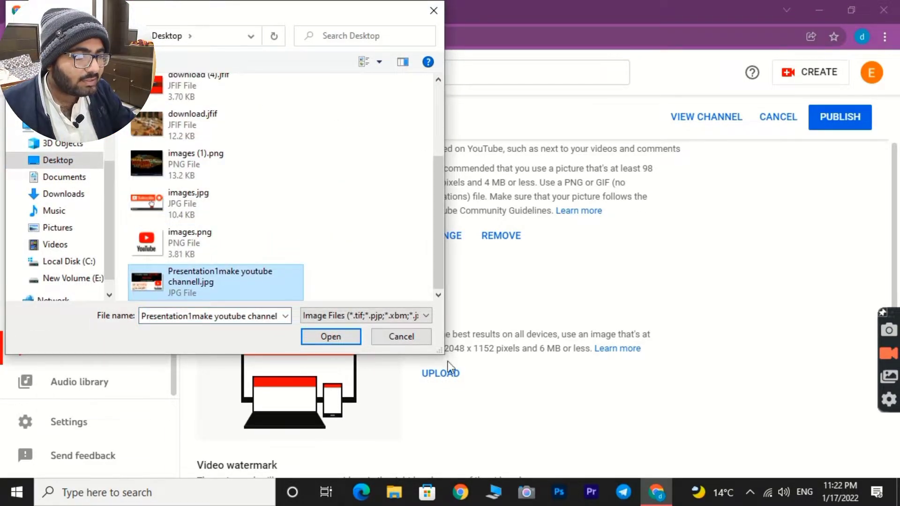
pyautogui.click(331, 336)
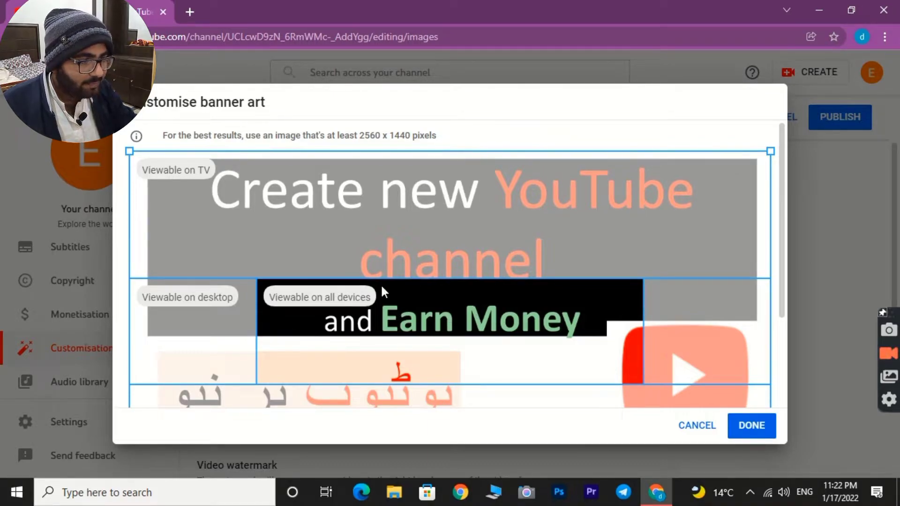
# Shrink and reposition the banner's crop frame around the title text, and apply the banner art
pyautogui.moveTo(768, 150); pyautogui.dragTo(642, 223)
pyautogui.moveTo(261, 261); pyautogui.dragTo(369, 140)
pyautogui.moveTo(370, 236); pyautogui.dragTo(375, 159)
pyautogui.moveTo(389, 190); pyautogui.dragTo(466, 187)
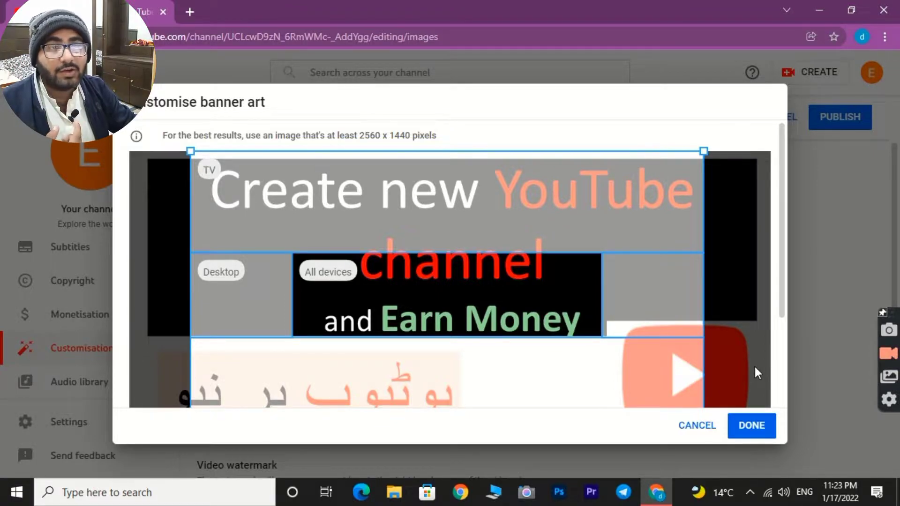
pyautogui.click(764, 429)
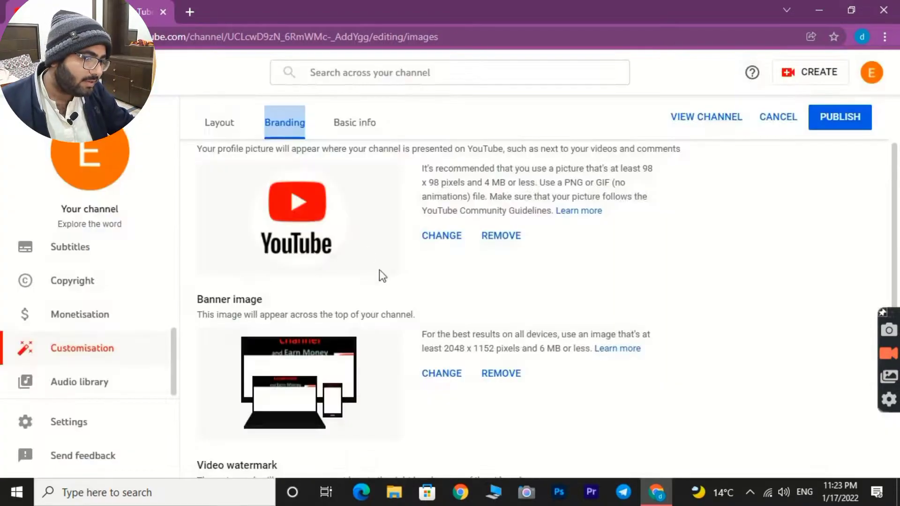
pyautogui.scroll(-3, 456, 311)
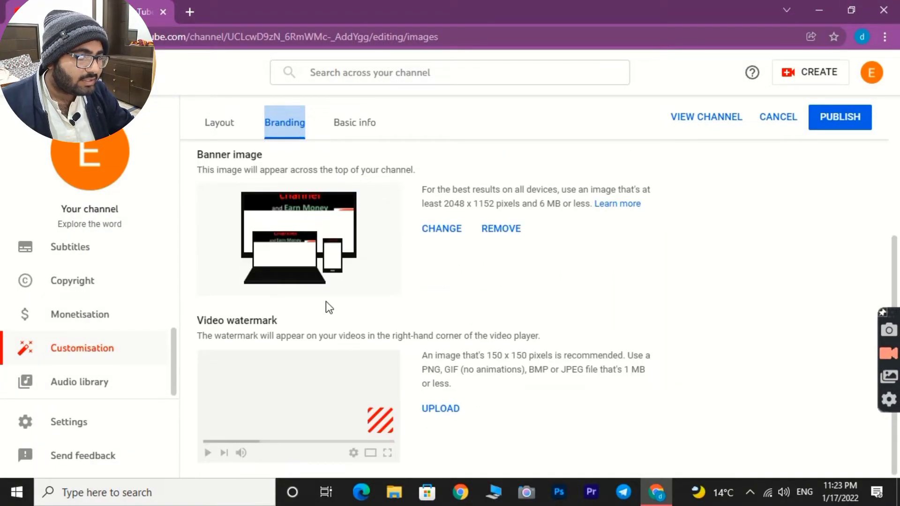
pyautogui.click(445, 410)
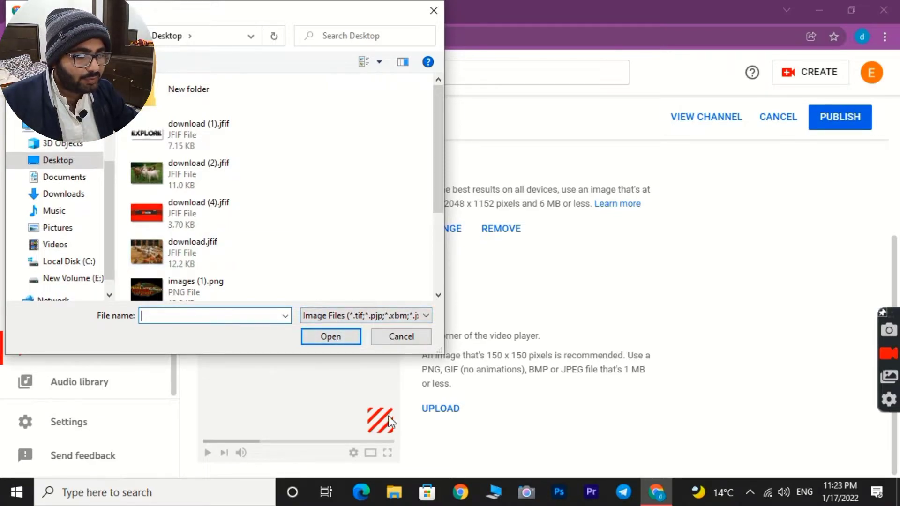
pyautogui.scroll(-3, 245, 209)
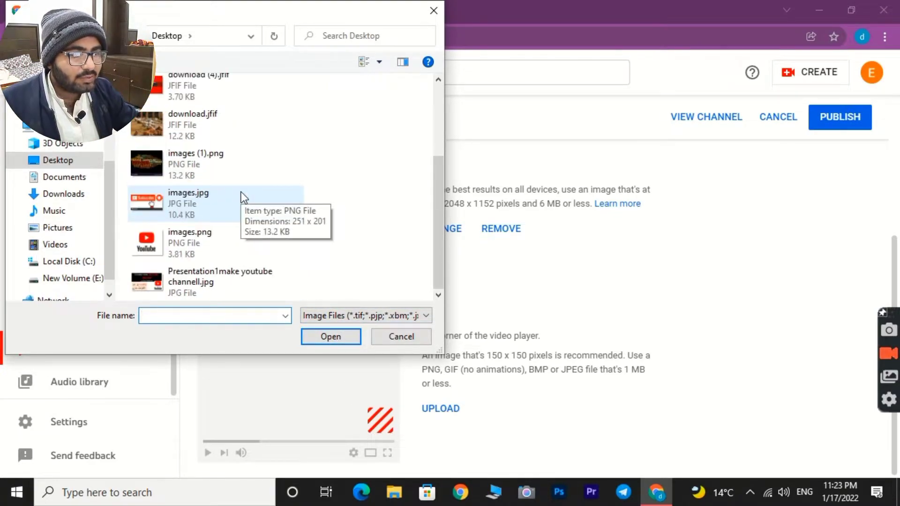
pyautogui.scroll(4, 184, 220)
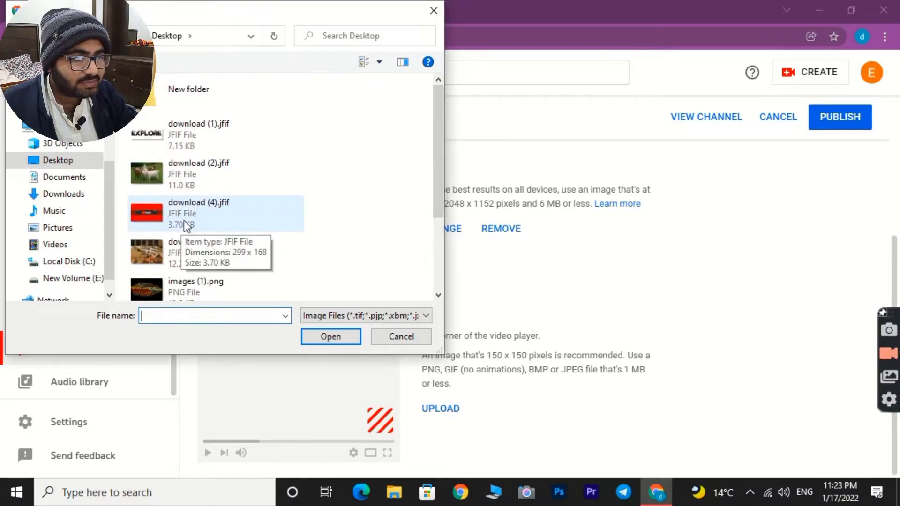
pyautogui.scroll(-3, 183, 217)
pyautogui.scroll(-1, 281, 197)
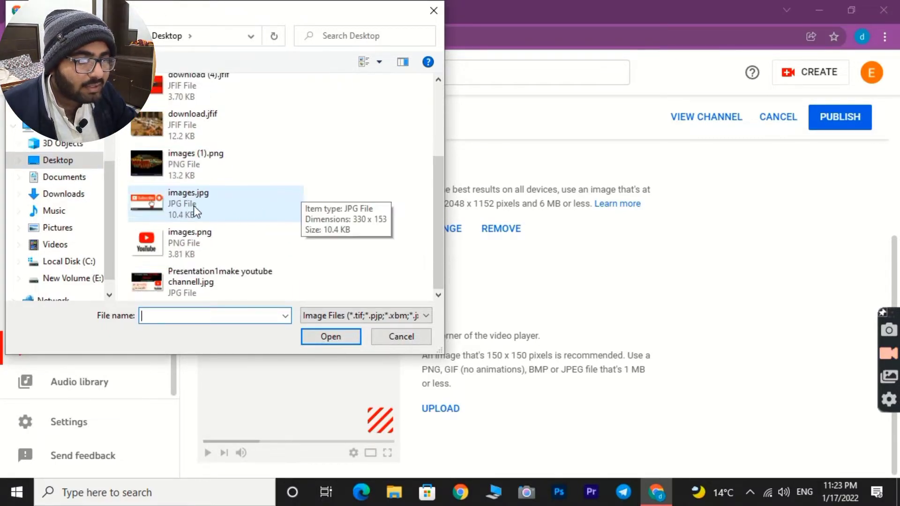
pyautogui.click(181, 204)
pyautogui.click(330, 336)
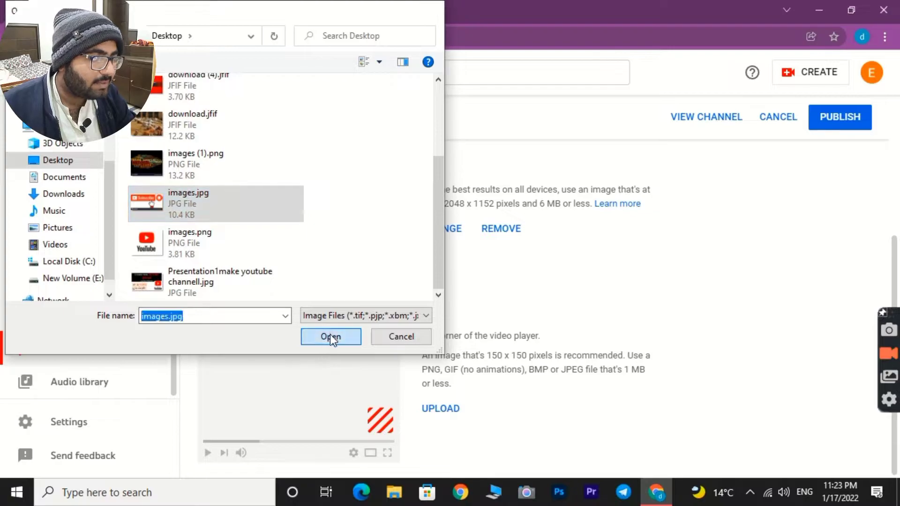
pyautogui.moveTo(511, 309); pyautogui.dragTo(521, 310)
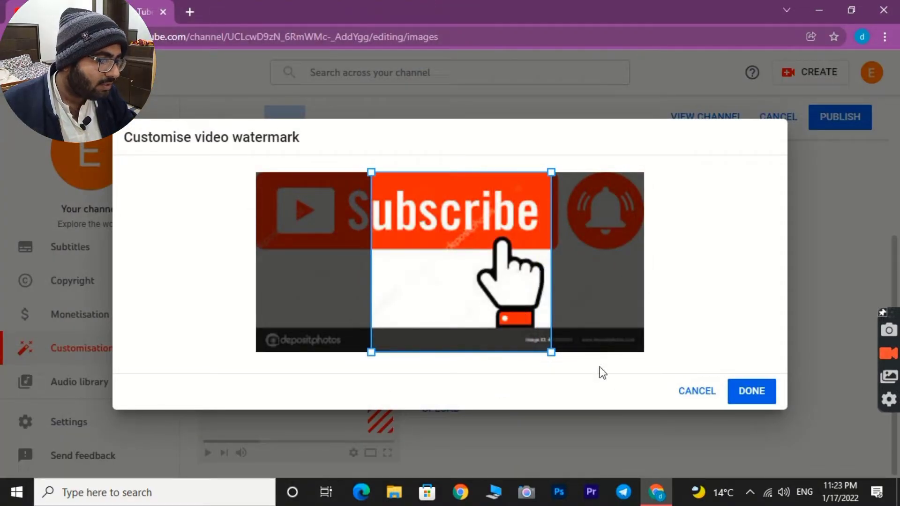
pyautogui.click(712, 395)
# Upload images.png from the Desktop as the video watermark and accept its square crop
pyautogui.click(443, 410)
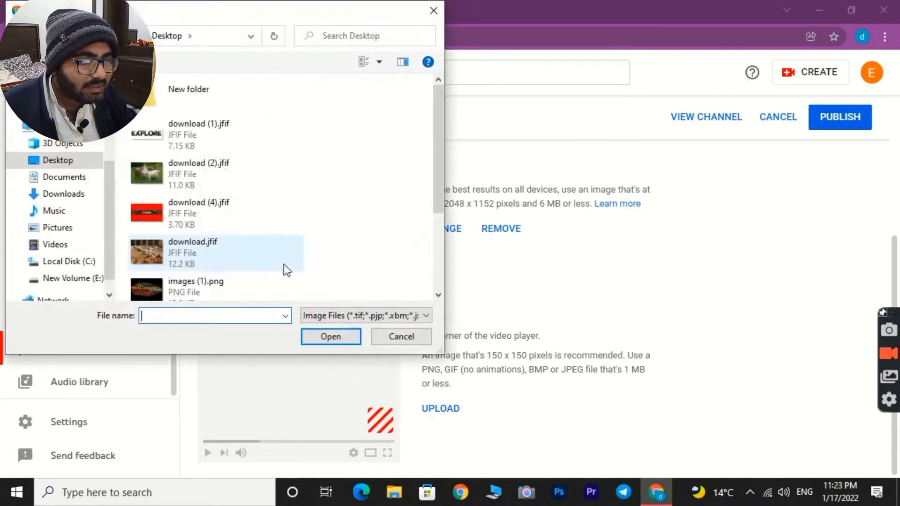
pyautogui.scroll(-3, 243, 106)
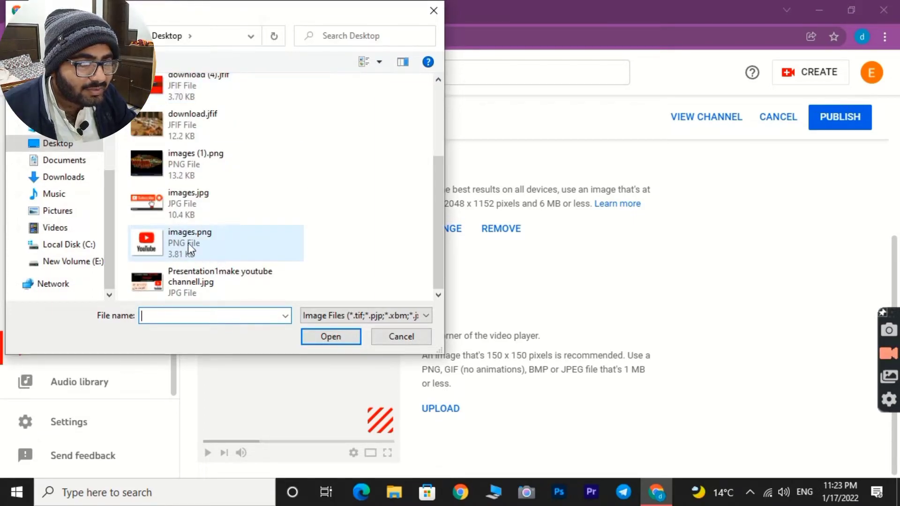
pyautogui.hotkey('alt', 'Up')
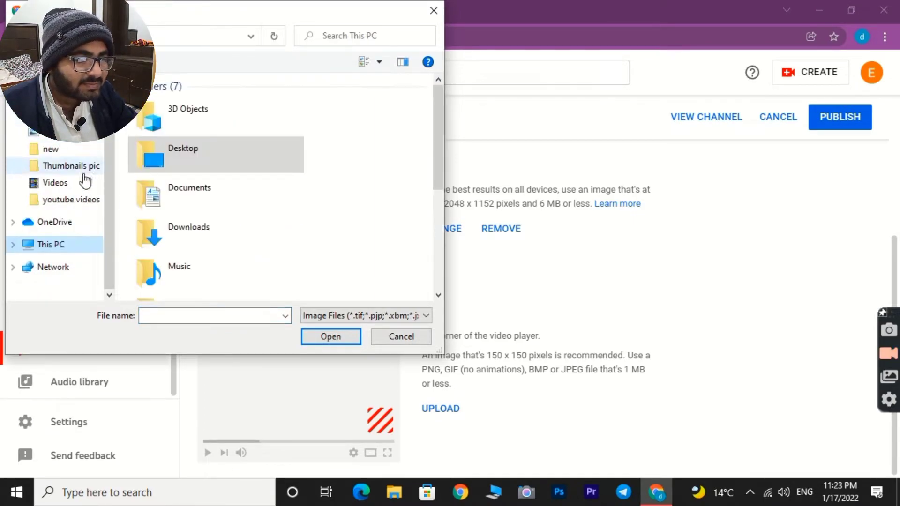
pyautogui.scroll(-3, 98, 156)
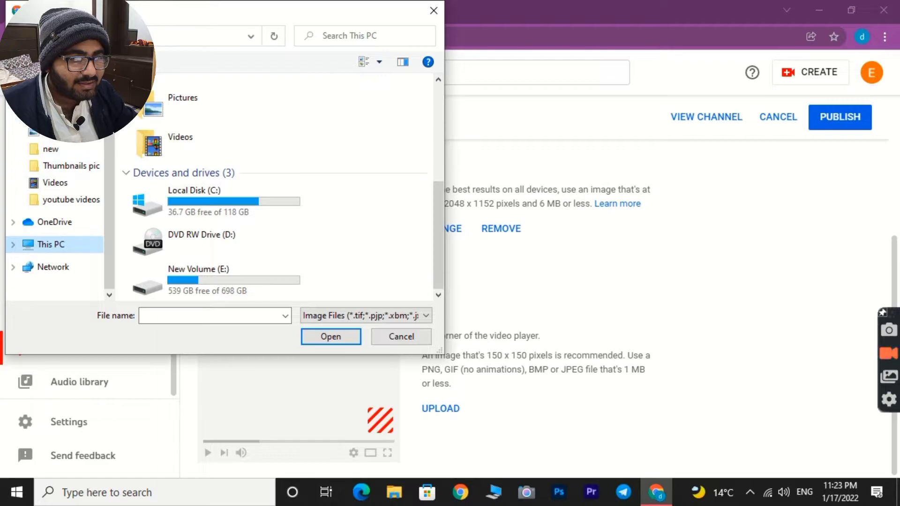
pyautogui.scroll(1, 63, 204)
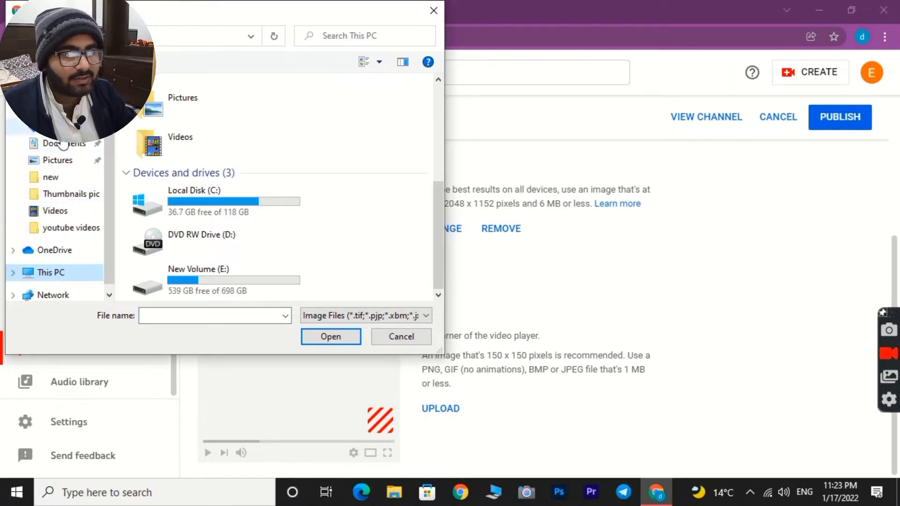
pyautogui.click(52, 109)
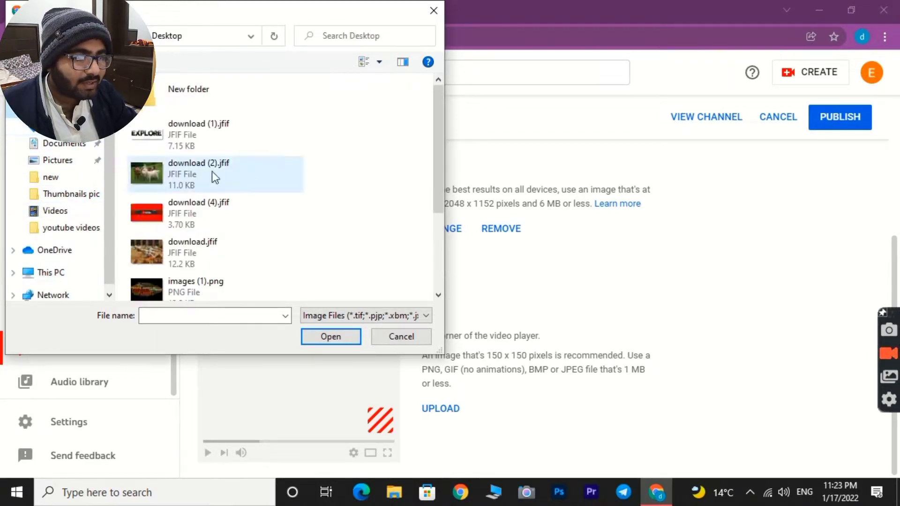
pyautogui.scroll(-3, 212, 171)
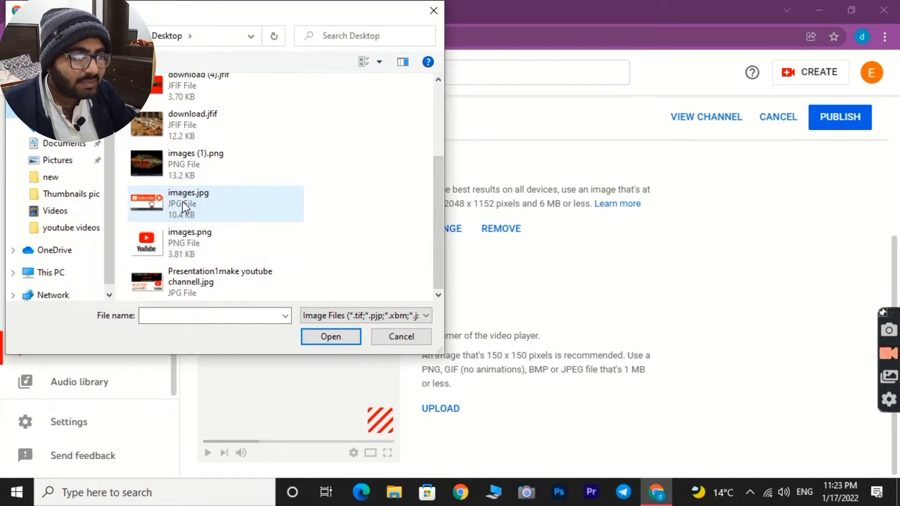
pyautogui.click(181, 238)
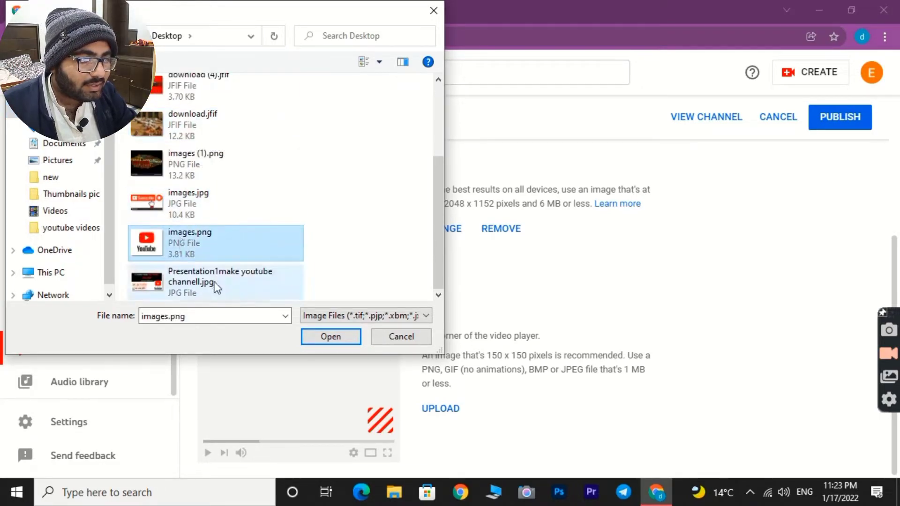
pyautogui.click(331, 335)
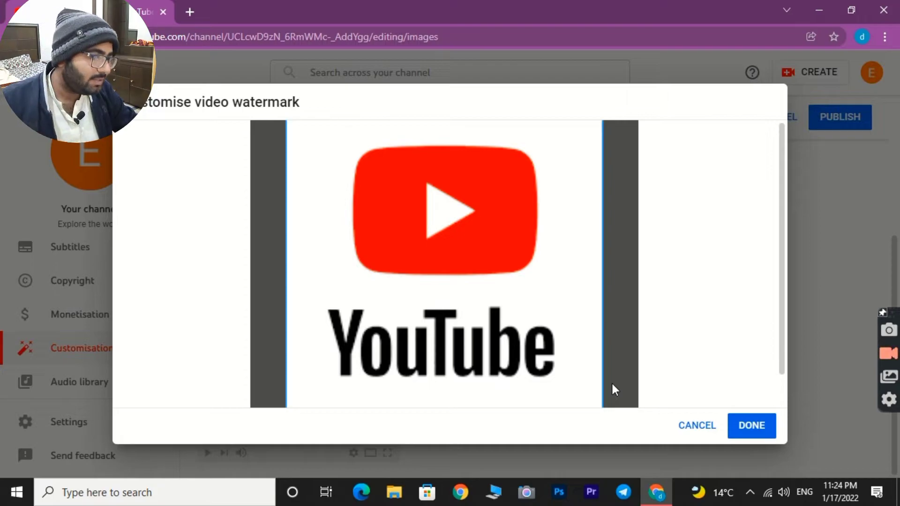
pyautogui.click(755, 427)
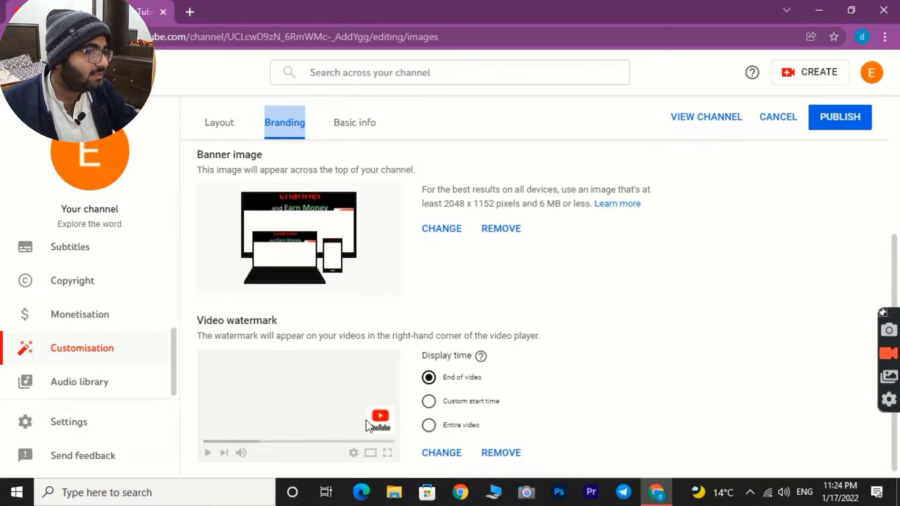
# Add an empty link entry in the channel's basic info and view the fields below it
pyautogui.click(350, 136)
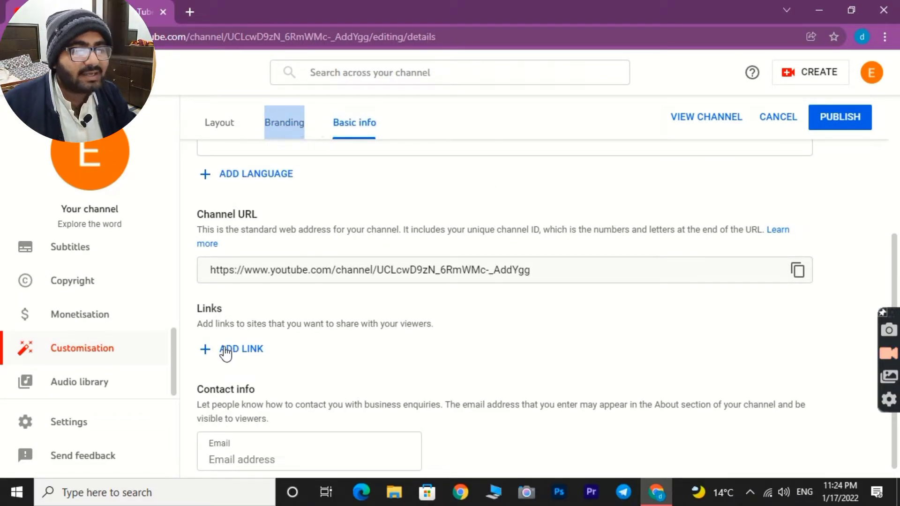
pyautogui.scroll(-1, 281, 326)
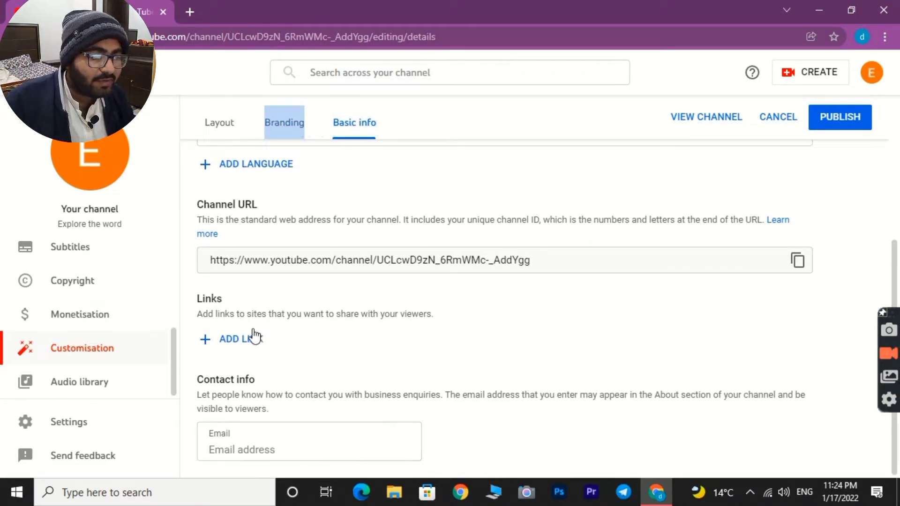
pyautogui.click(243, 344)
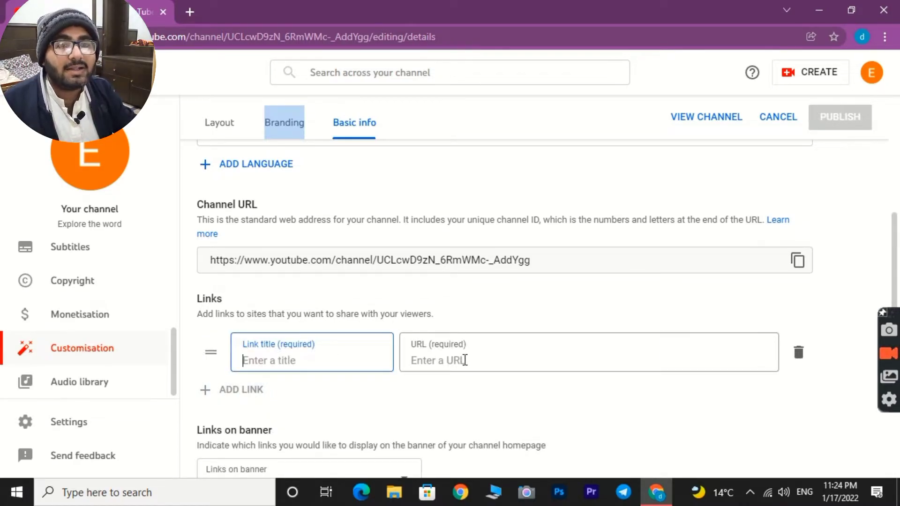
pyautogui.scroll(-3, 470, 357)
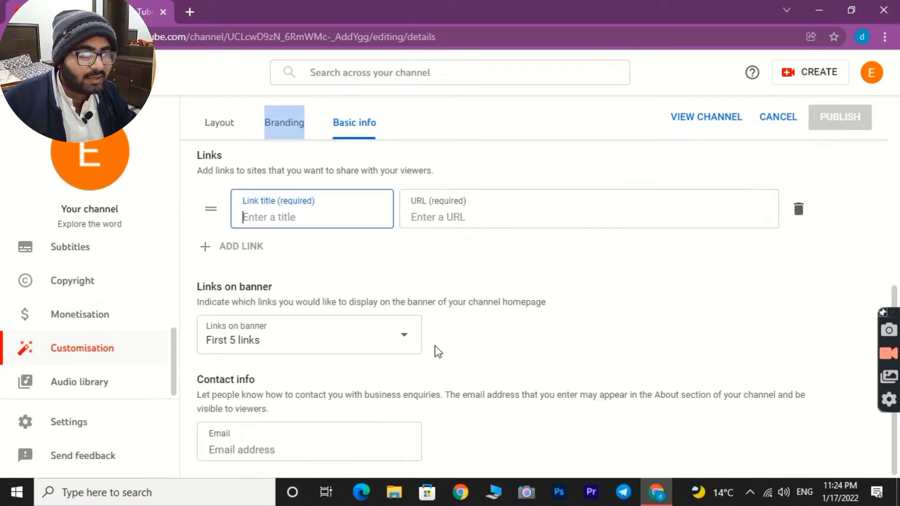
# Open the channel settings and look through the default currency options without changing the currency
pyautogui.click(88, 430)
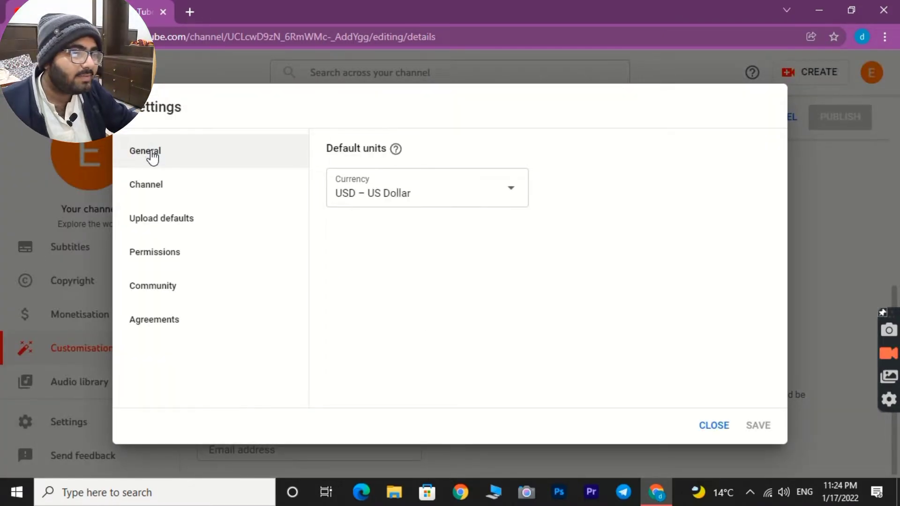
pyautogui.click(483, 197)
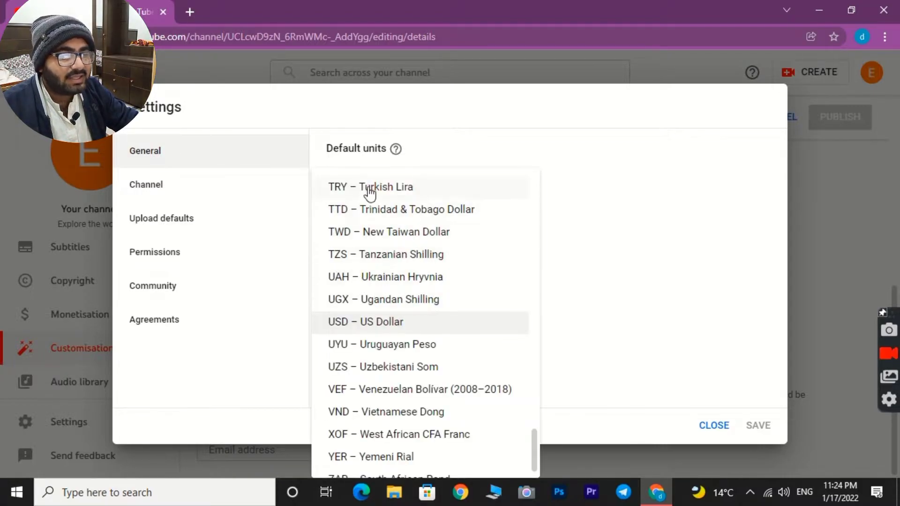
pyautogui.click(653, 301)
# Set the country of residence to Pakistan in the channel's basic info settings
pyautogui.click(192, 184)
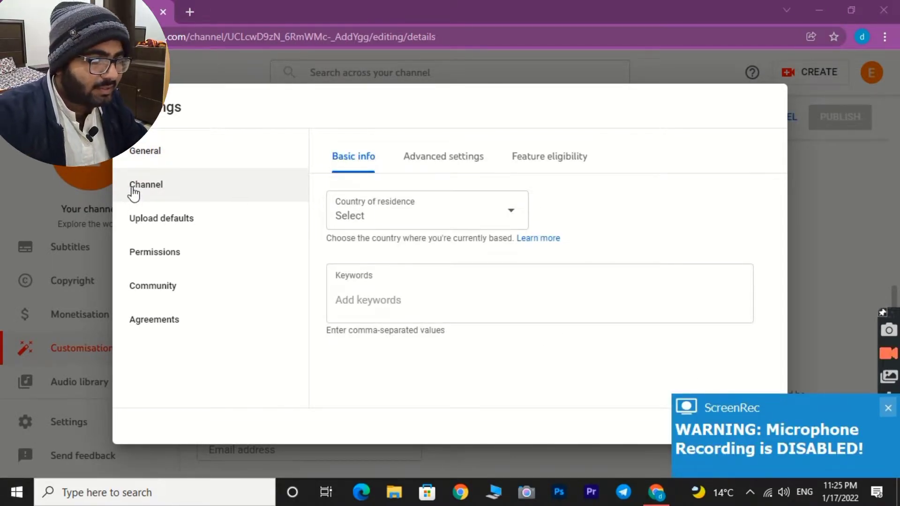
pyautogui.click(498, 226)
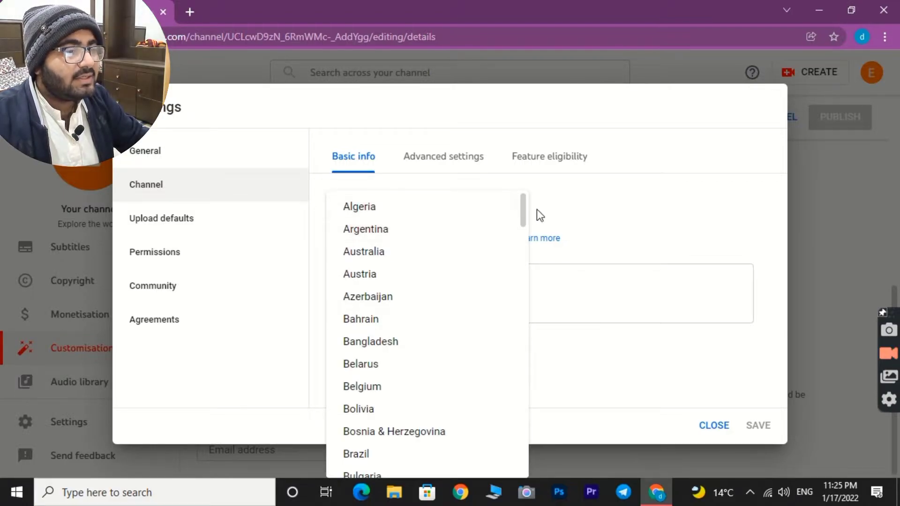
pyautogui.click(585, 197)
pyautogui.click(511, 224)
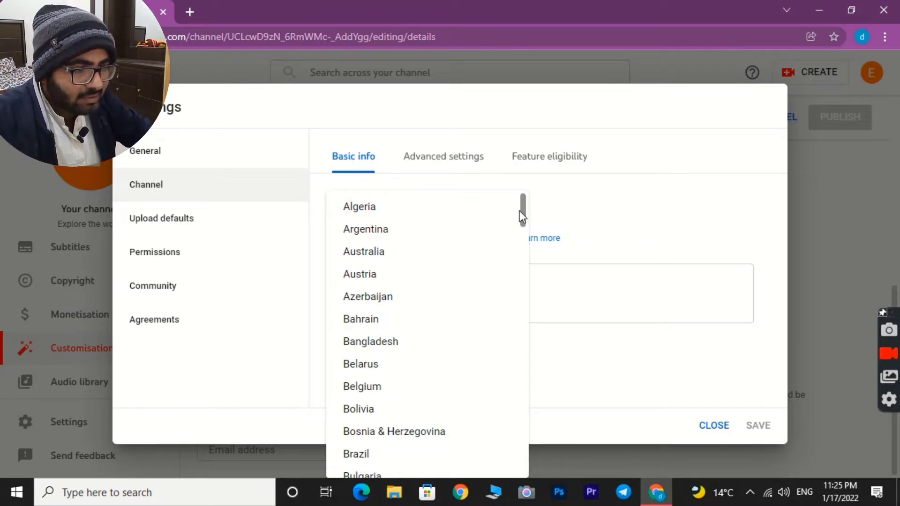
pyautogui.scroll(-20, 412, 299)
pyautogui.scroll(-20, 414, 304)
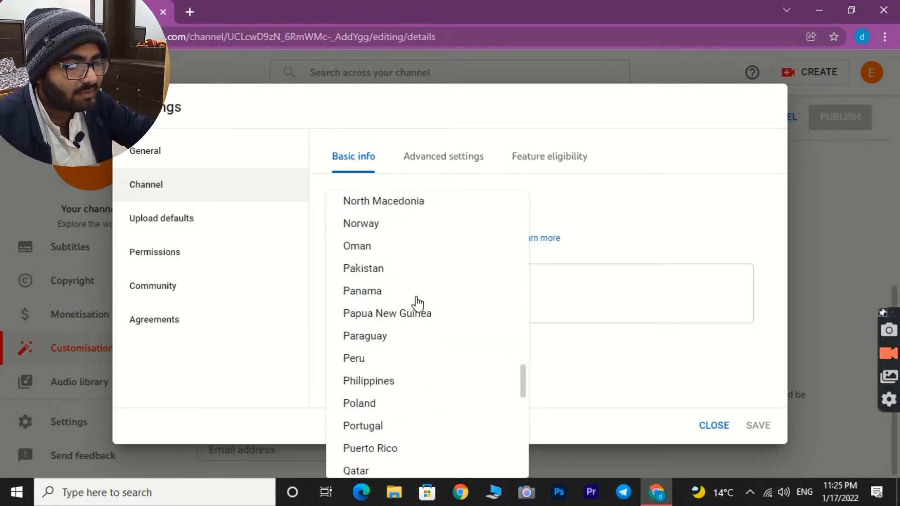
pyautogui.scroll(-3, 415, 302)
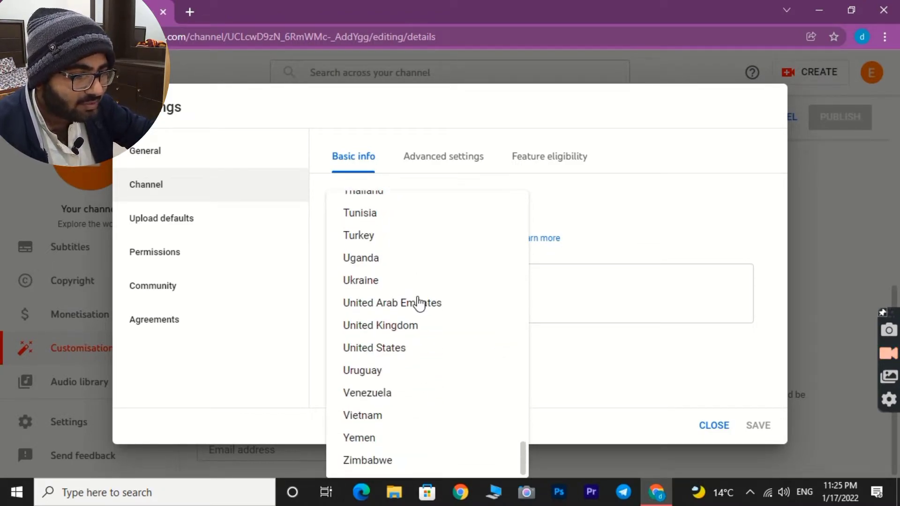
pyautogui.scroll(6, 367, 322)
pyautogui.scroll(5, 393, 300)
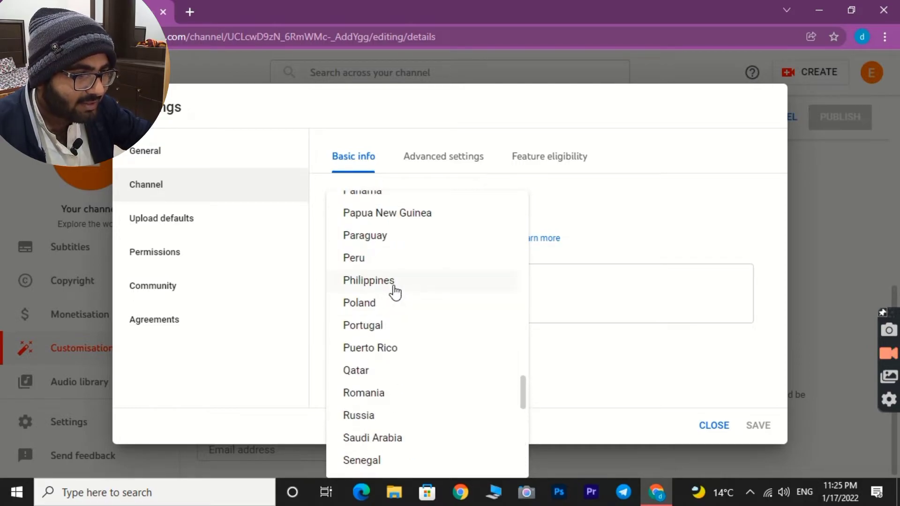
pyautogui.scroll(3, 391, 304)
pyautogui.click(382, 309)
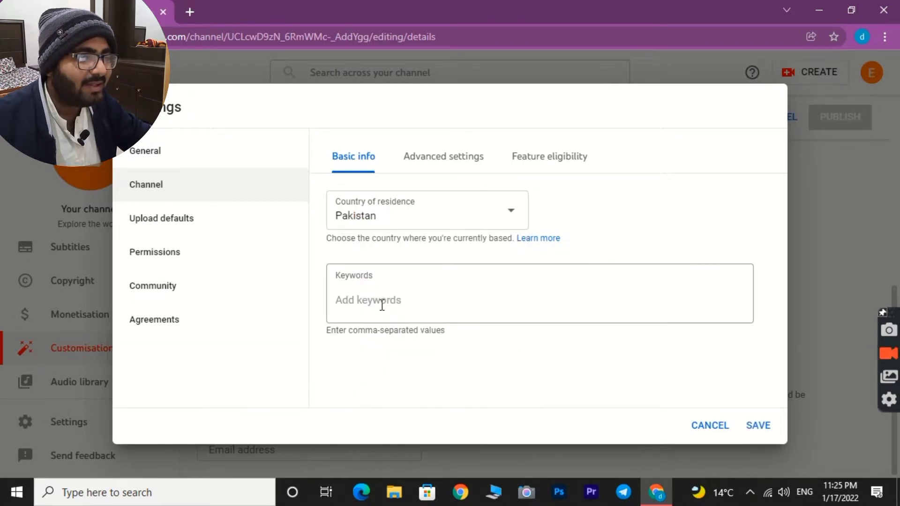
# Add the channel keyword "online earning" and save the settings
pyautogui.click(379, 304)
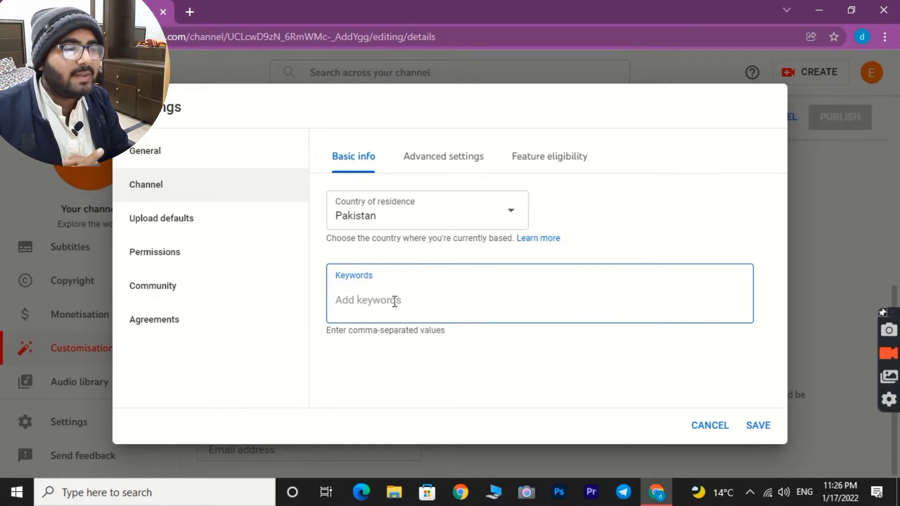
pyautogui.write('online earning')
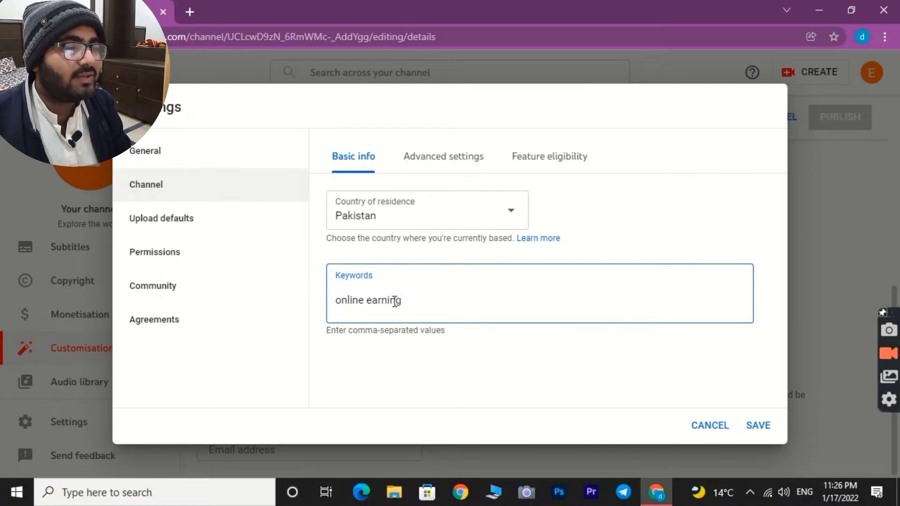
pyautogui.press('Return')
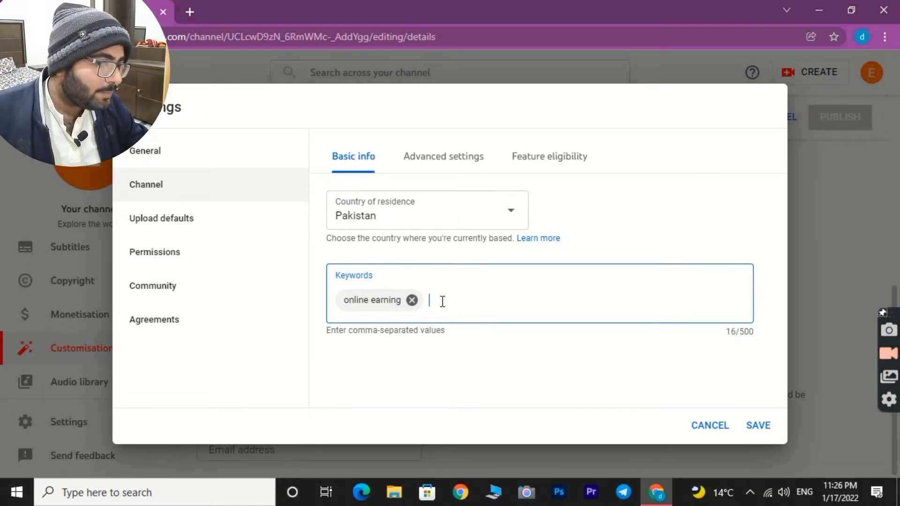
pyautogui.click(766, 430)
# Reopen the channel settings and mark the channel as not Made for Kids in the advanced settings
pyautogui.click(55, 422)
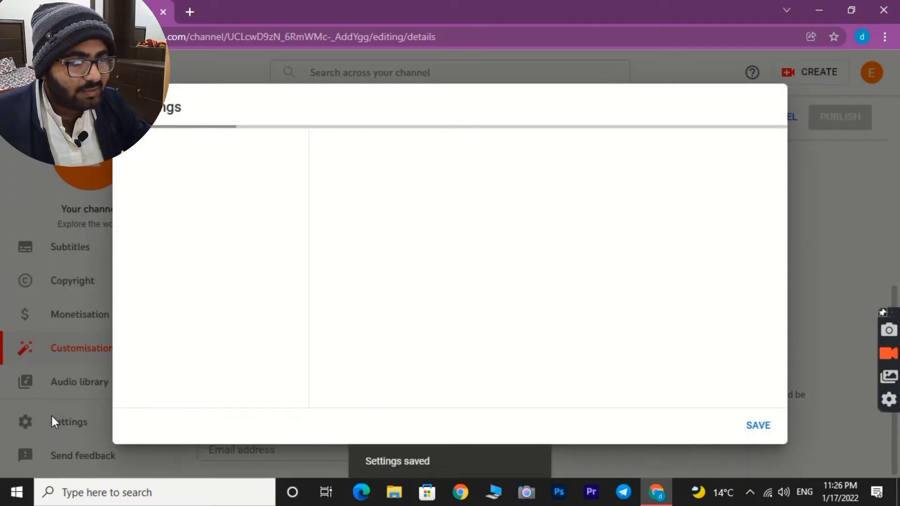
pyautogui.click(167, 193)
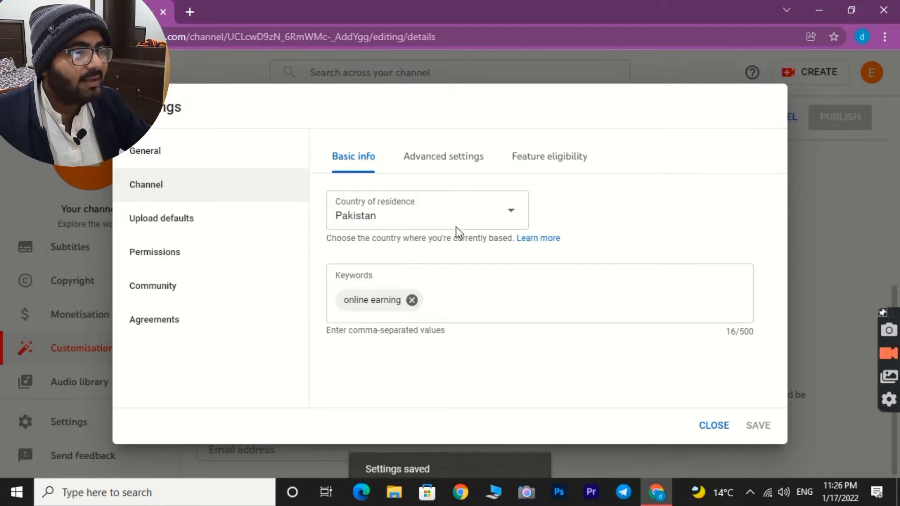
pyautogui.click(441, 160)
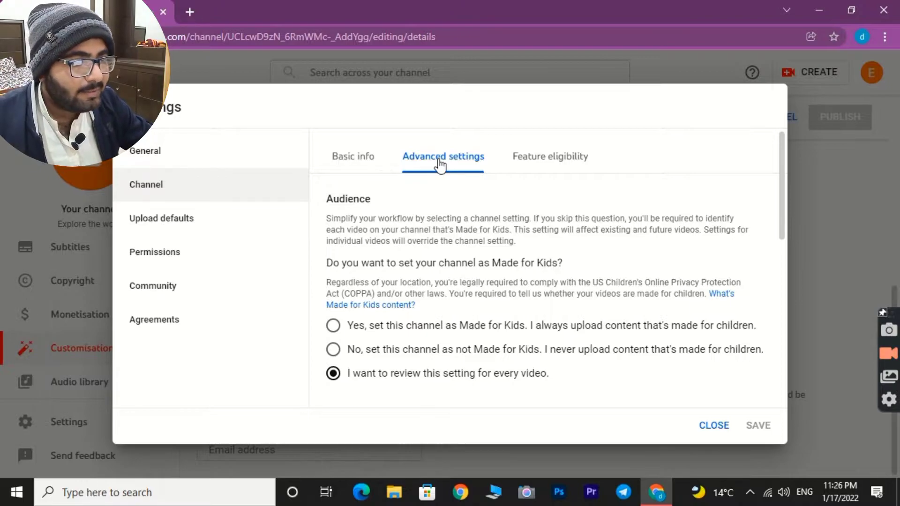
pyautogui.click(367, 159)
pyautogui.click(412, 163)
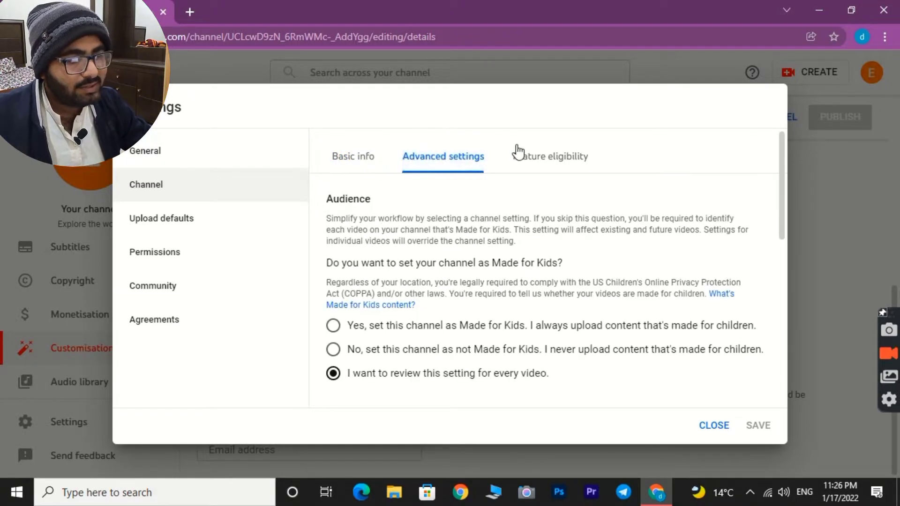
pyautogui.scroll(-5, 436, 195)
pyautogui.scroll(4, 413, 237)
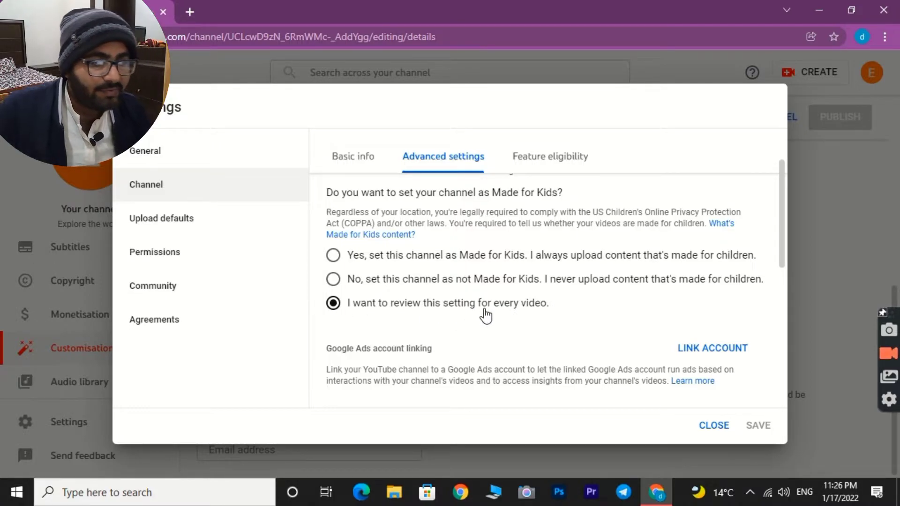
pyautogui.click(334, 279)
# Review the advanced options for ads linking, captions, subscriber count and advertisements, and show the channel's feature eligibility
pyautogui.scroll(-5, 341, 282)
pyautogui.scroll(5, 372, 307)
pyautogui.scroll(-3, 421, 316)
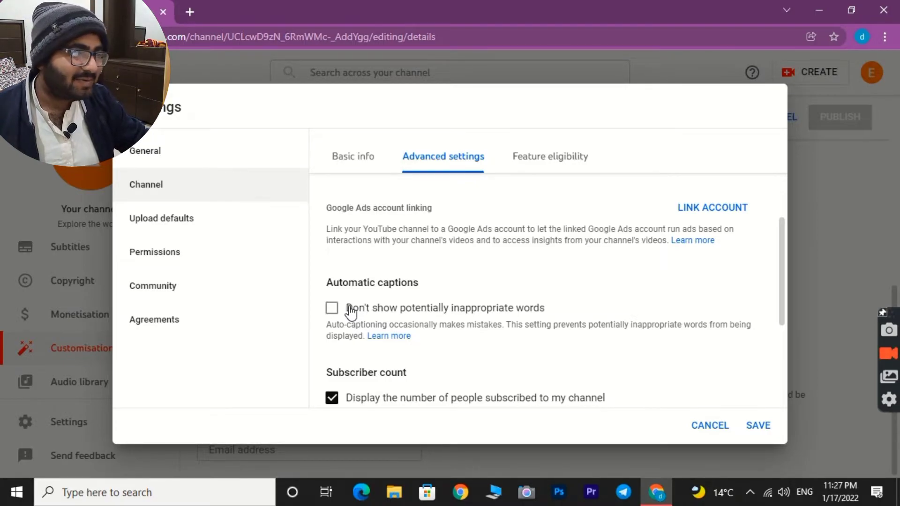
pyautogui.scroll(-4, 350, 310)
pyautogui.scroll(5, 350, 310)
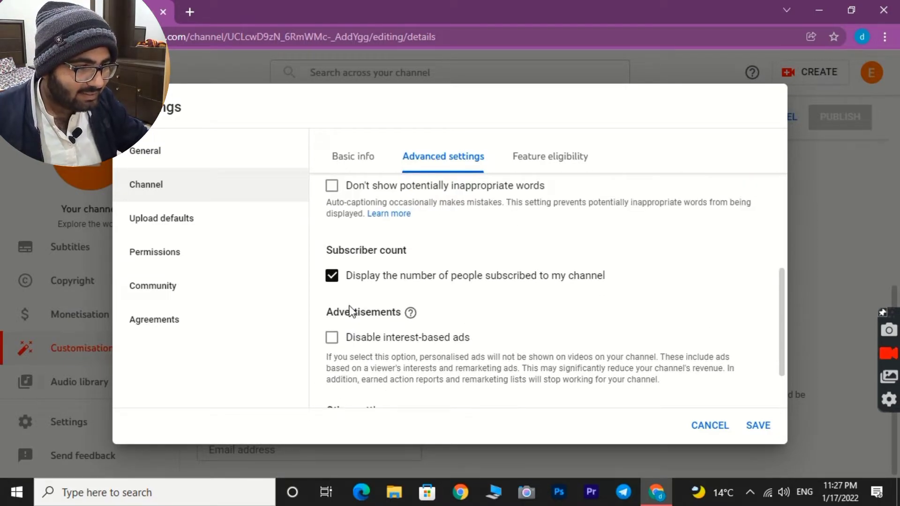
pyautogui.scroll(-5, 350, 305)
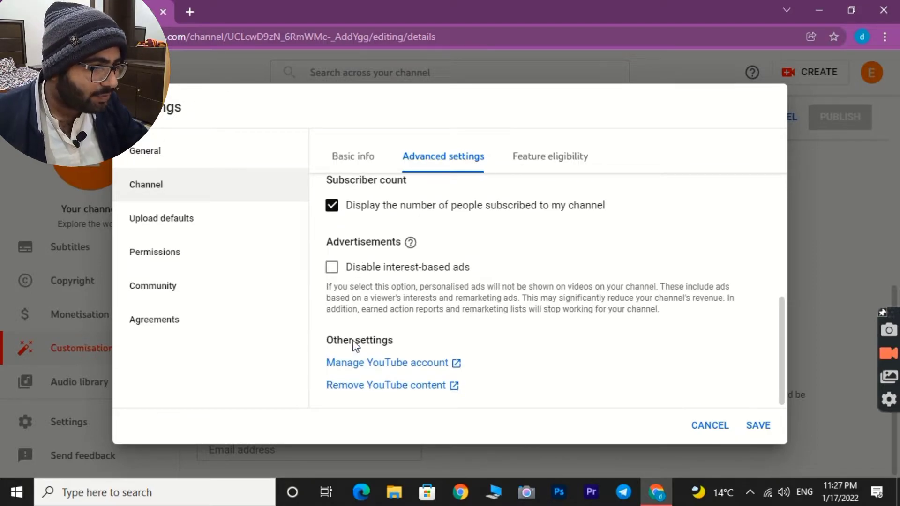
pyautogui.click(560, 157)
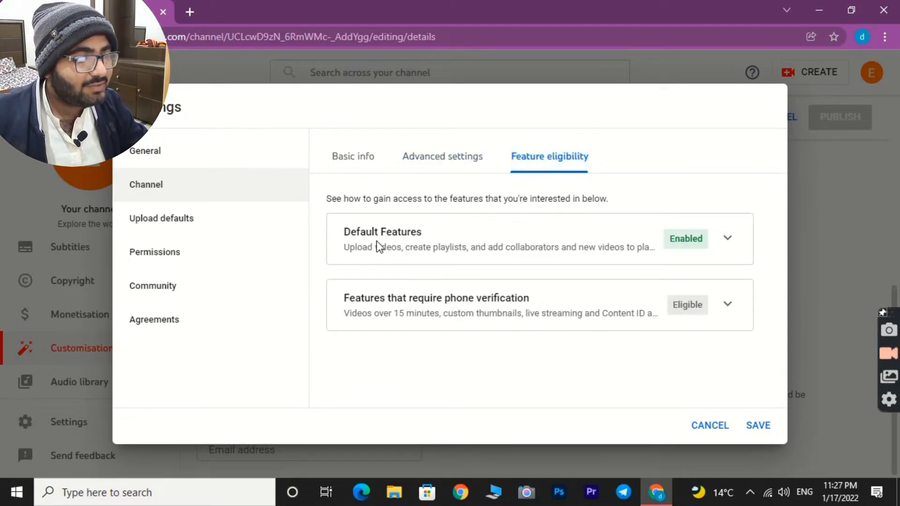
# Review the default features and those requiring phone verification in the feature eligibility details, and save the channel settings
pyautogui.click(727, 239)
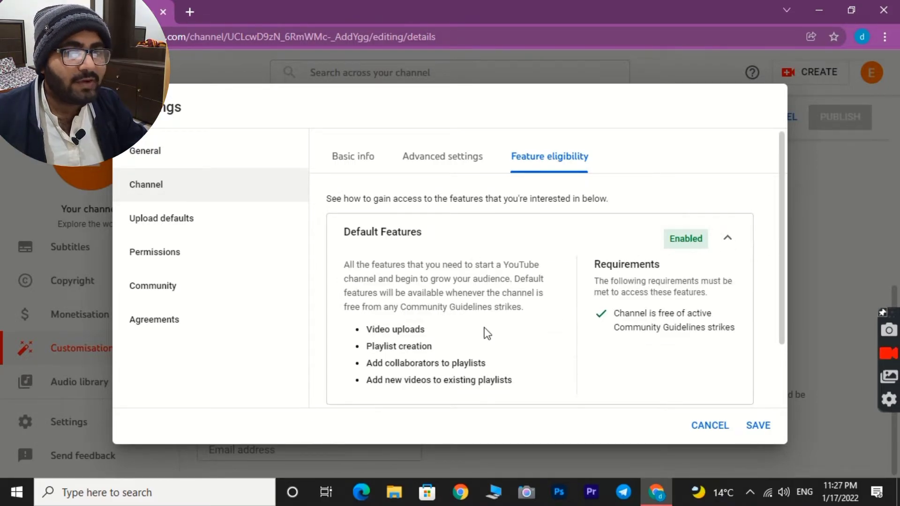
pyautogui.scroll(-2, 466, 330)
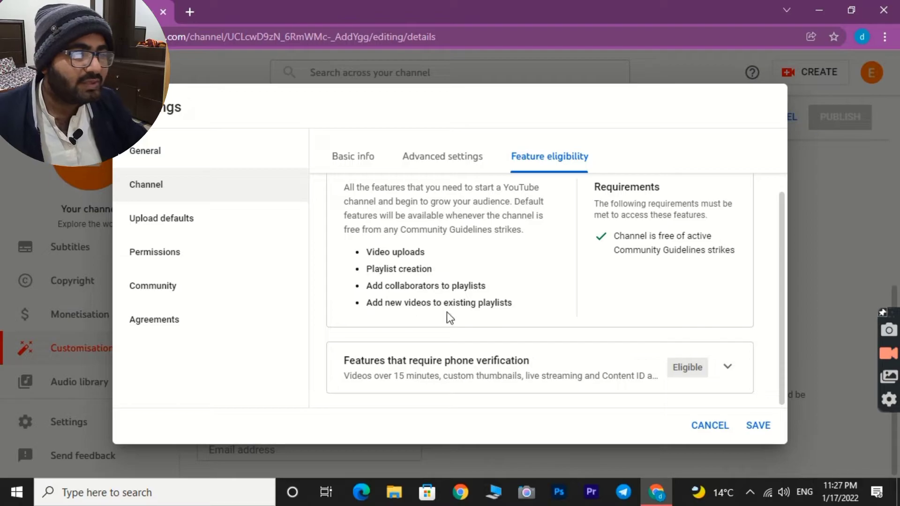
pyautogui.rightClick(728, 367)
pyautogui.click(661, 321)
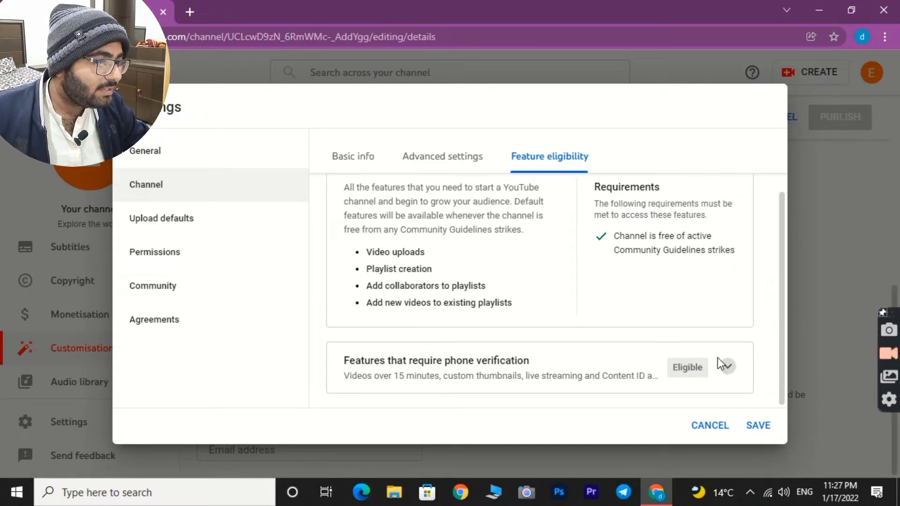
pyautogui.click(727, 365)
pyautogui.scroll(-3, 729, 370)
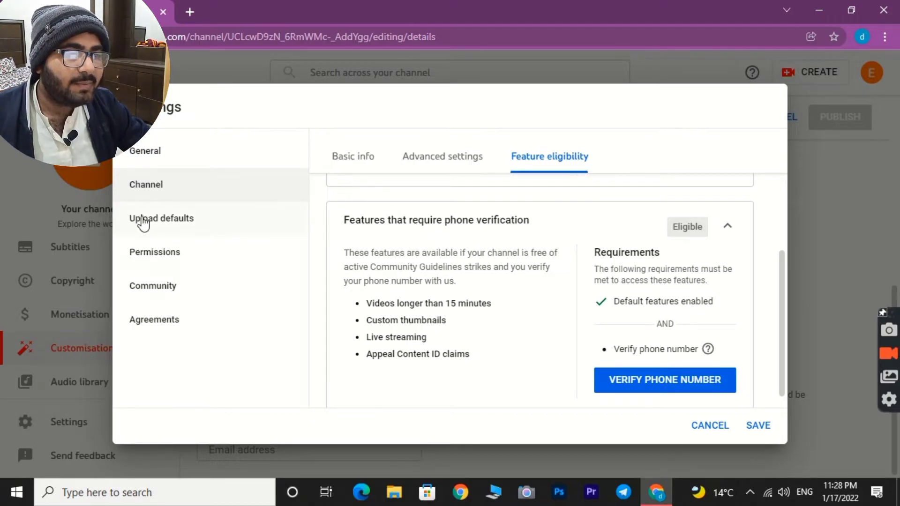
pyautogui.click(757, 424)
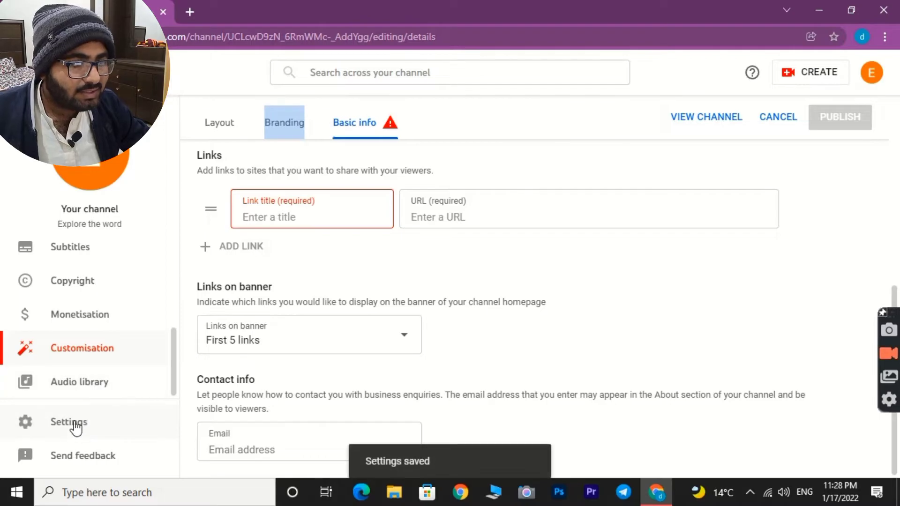
# Reopen the settings and enter "aslam alaikum" as the default video description in the upload defaults
pyautogui.click(74, 423)
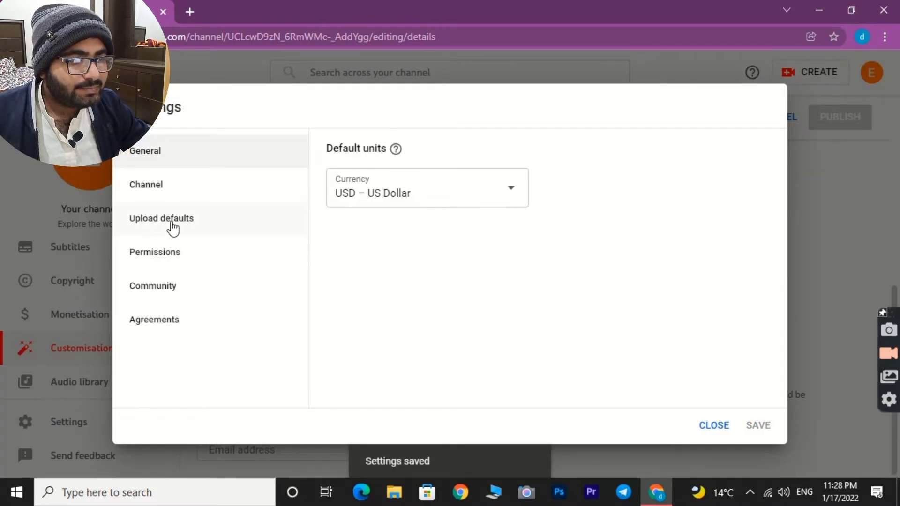
pyautogui.click(170, 227)
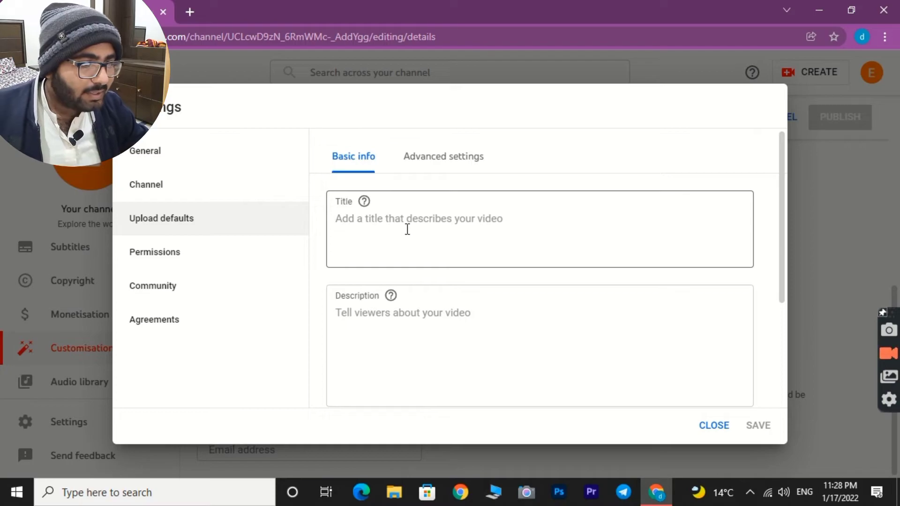
pyautogui.click(391, 304)
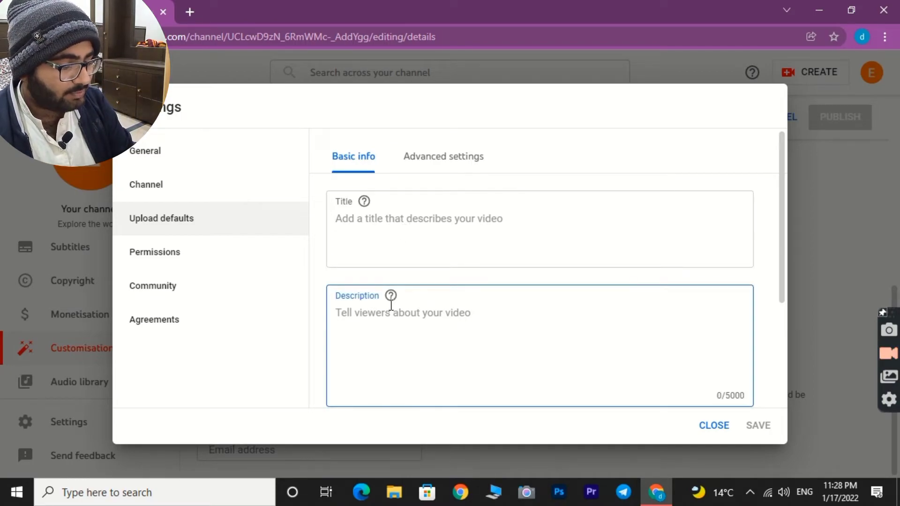
pyautogui.write('aslam alaikum')
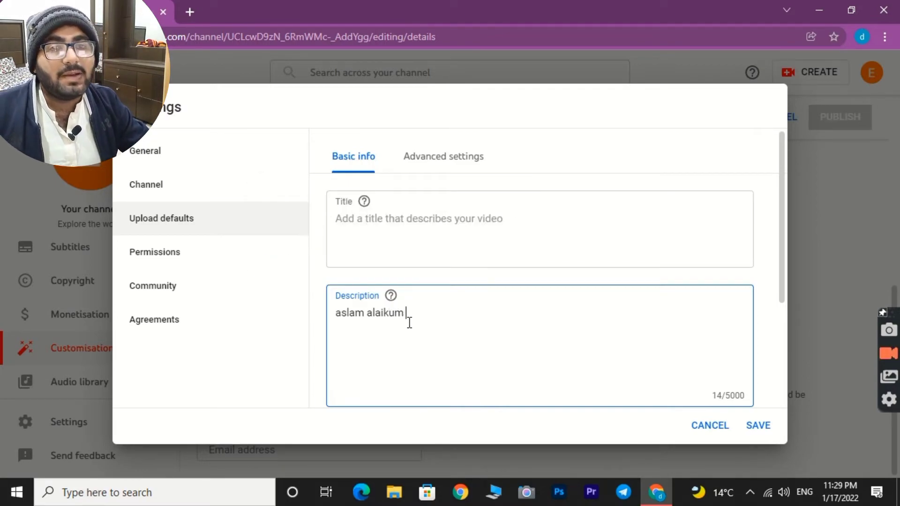
# Set the default visibility for uploads to Public
pyautogui.scroll(-2, 424, 238)
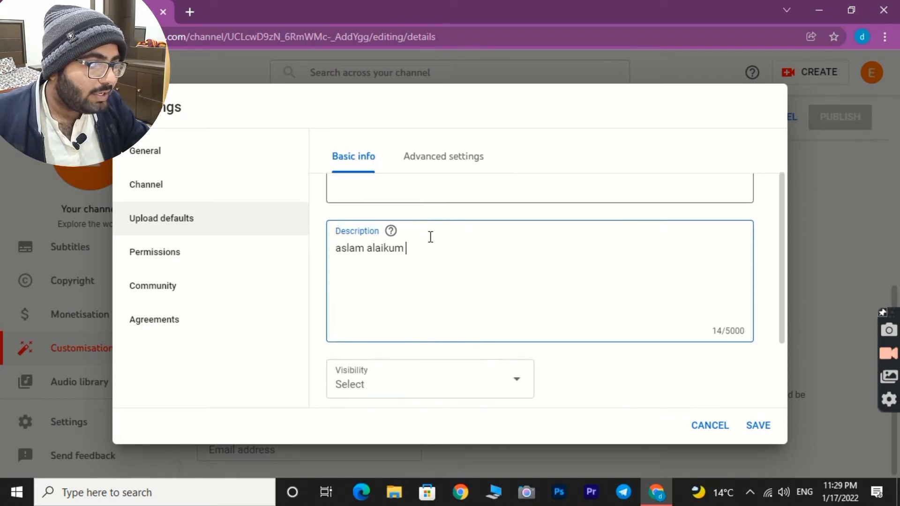
pyautogui.scroll(-2, 437, 252)
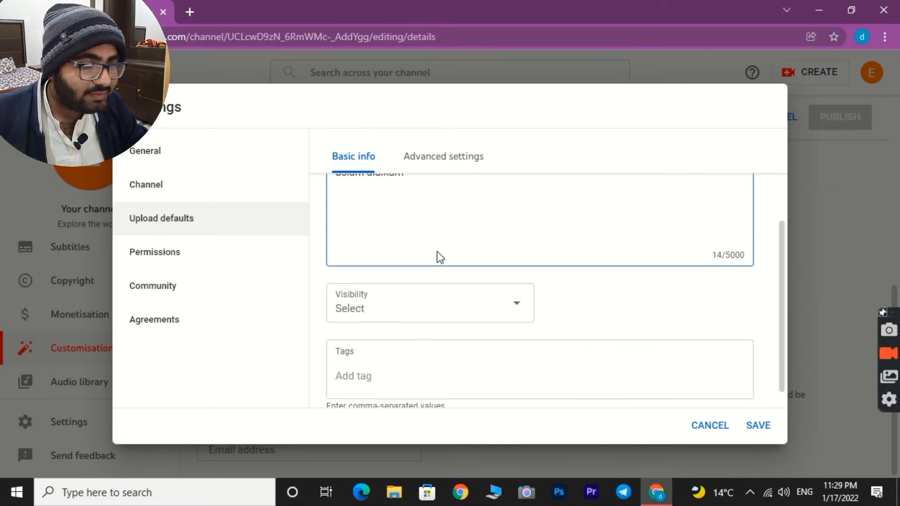
pyautogui.click(470, 319)
pyautogui.click(367, 304)
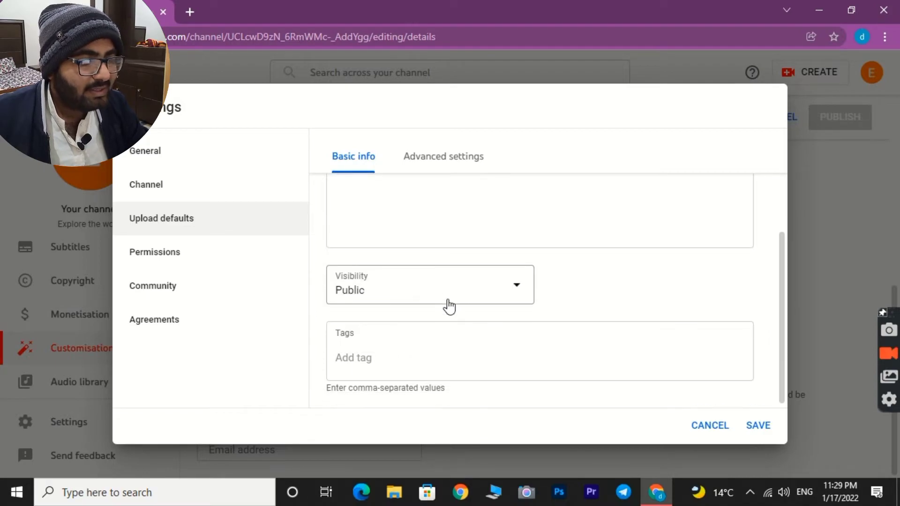
# Examine the empty tags field of the upload defaults and compare it with the channel keywords and default description
pyautogui.click(369, 350)
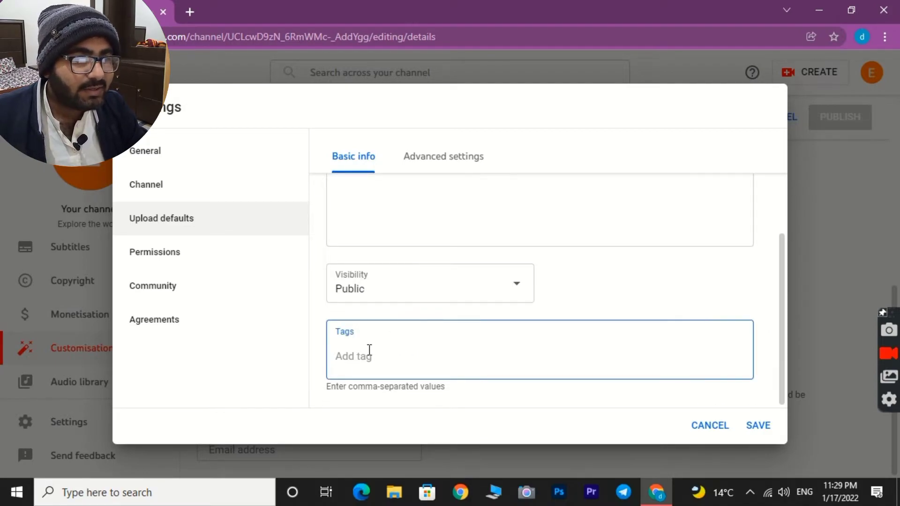
pyautogui.scroll(2, 369, 350)
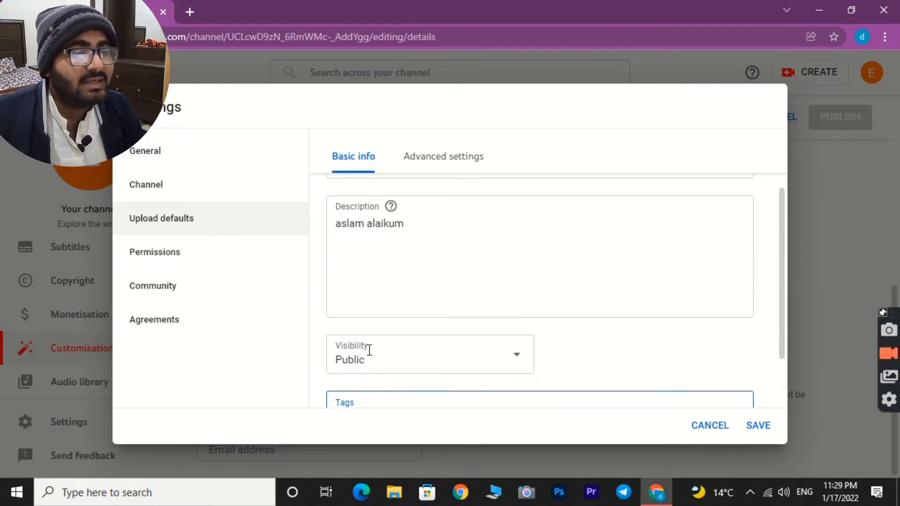
pyautogui.scroll(-2, 369, 349)
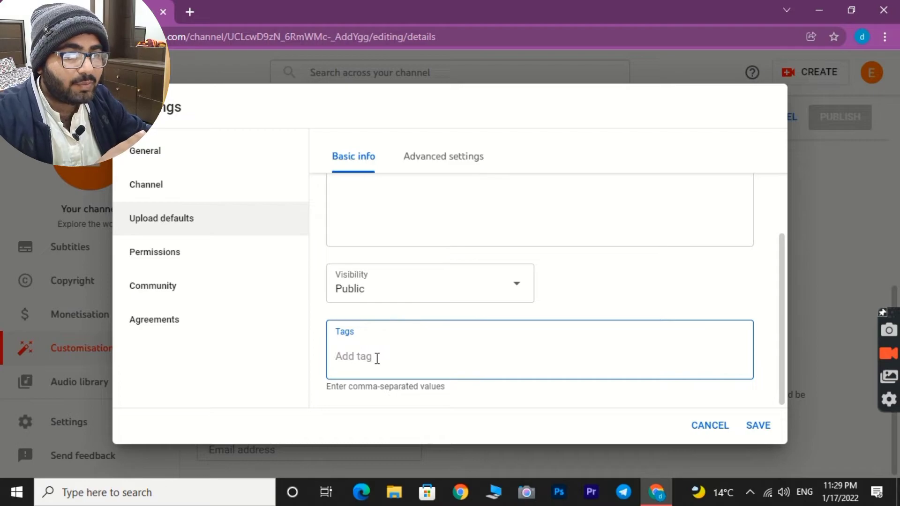
pyautogui.click(148, 182)
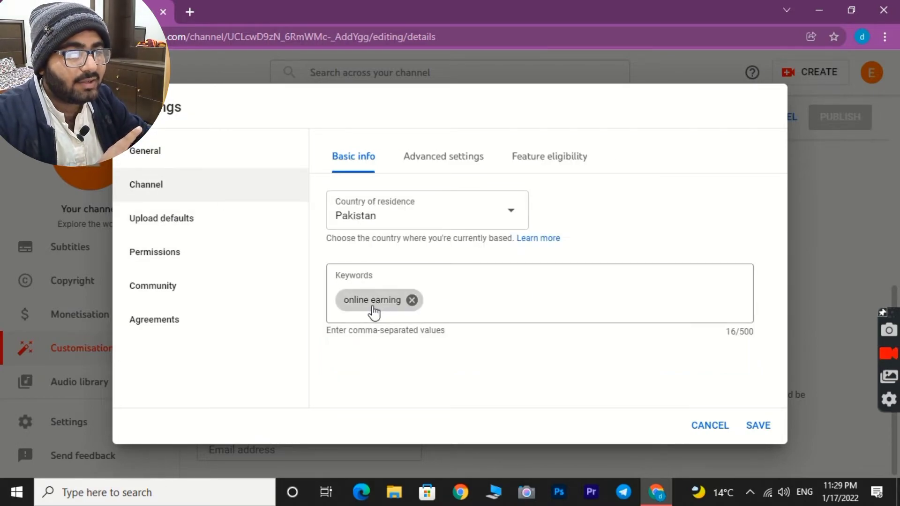
pyautogui.click(171, 226)
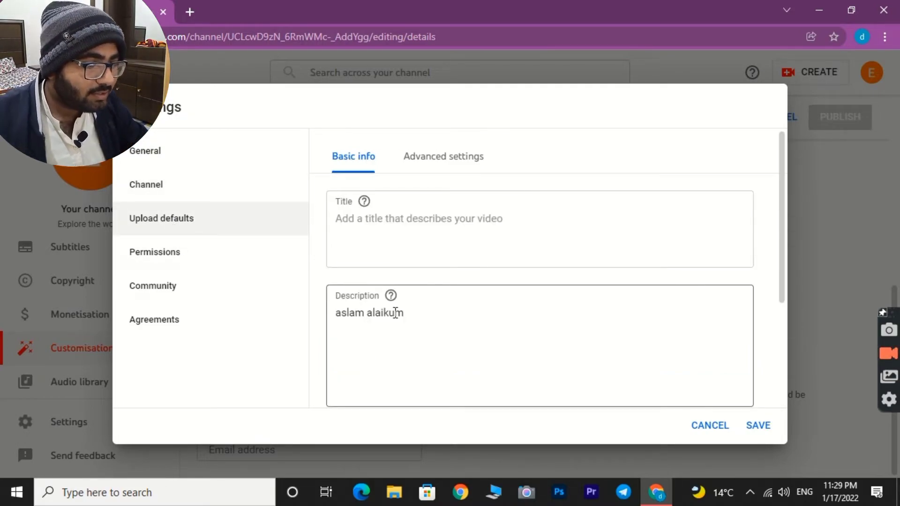
pyautogui.scroll(-3, 395, 312)
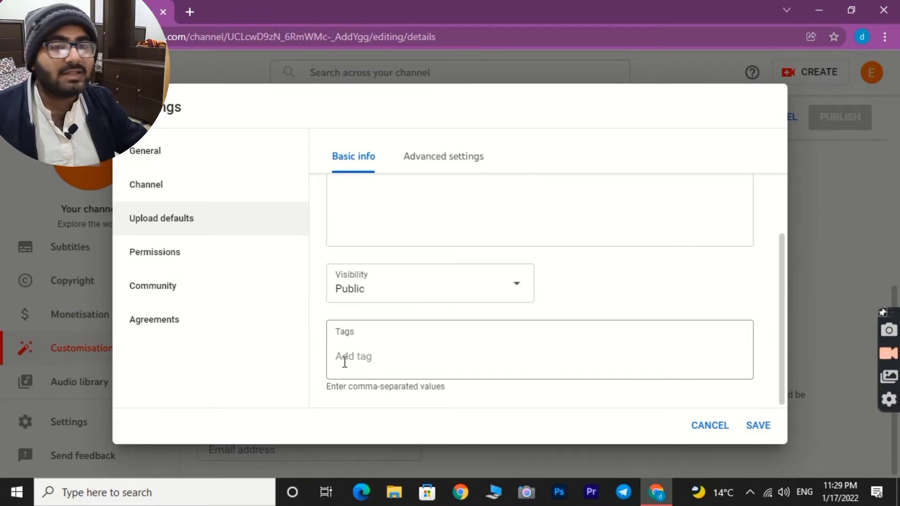
pyautogui.click(346, 362)
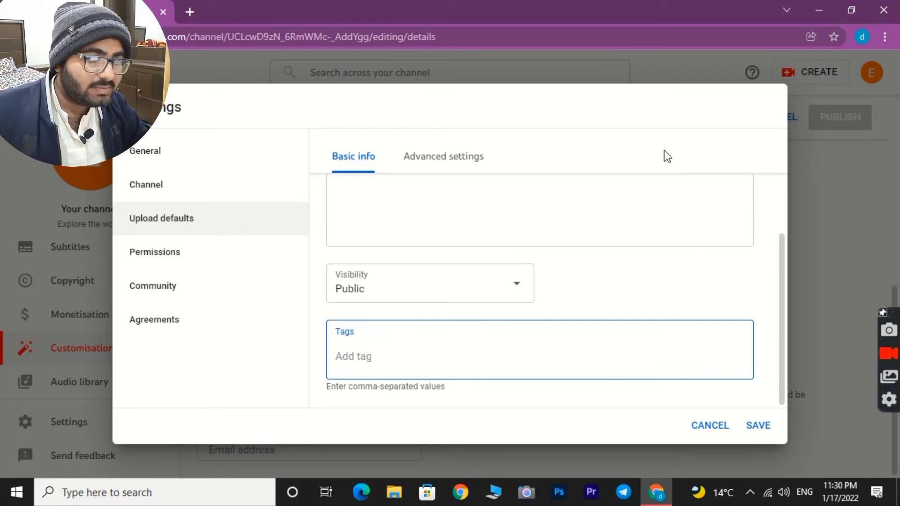
pyautogui.scroll(5, 493, 303)
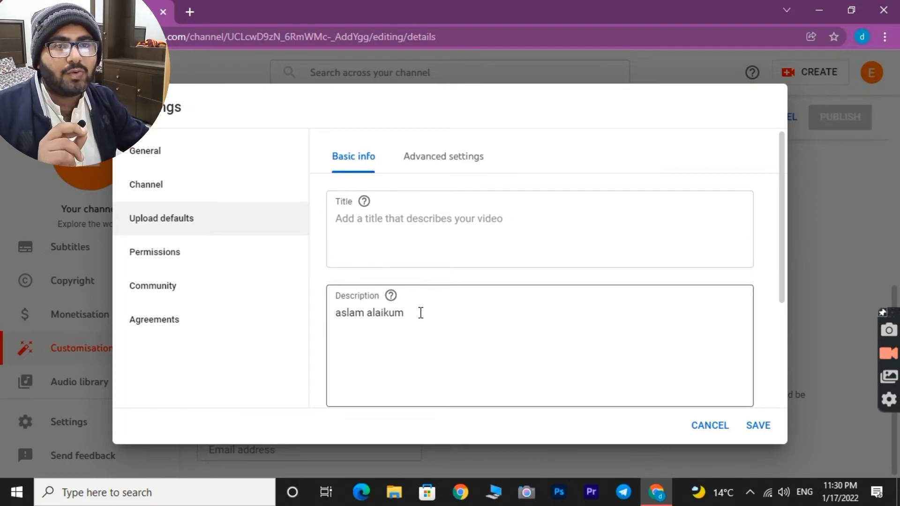
pyautogui.scroll(-3, 421, 313)
pyautogui.click(383, 375)
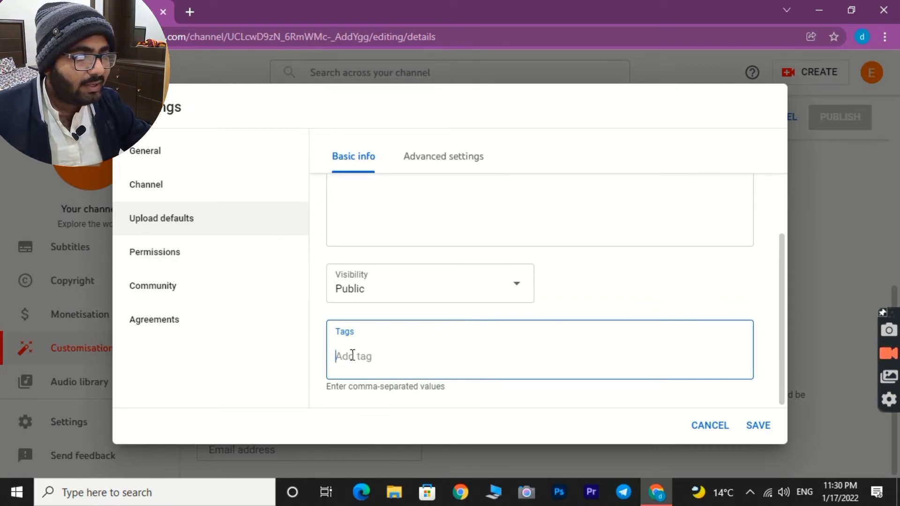
# Set the default video language to Urdu in the advanced upload defaults
pyautogui.click(429, 170)
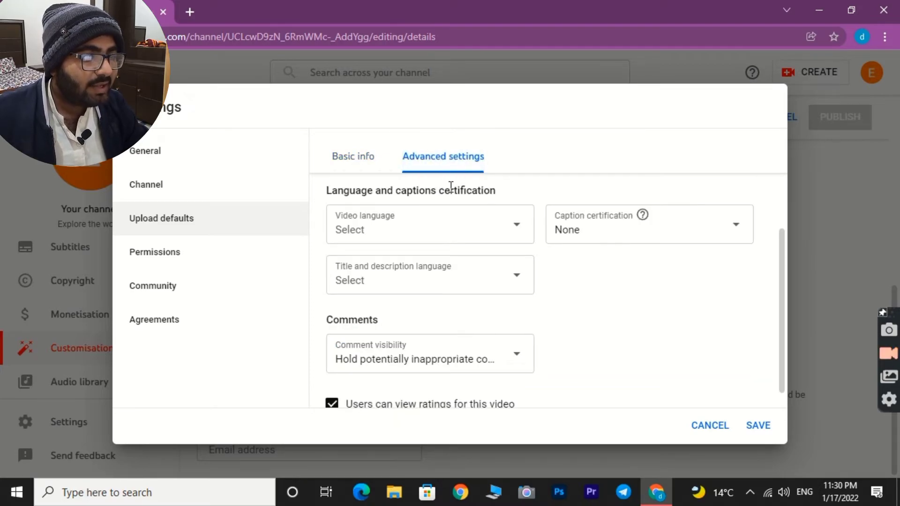
pyautogui.click(513, 235)
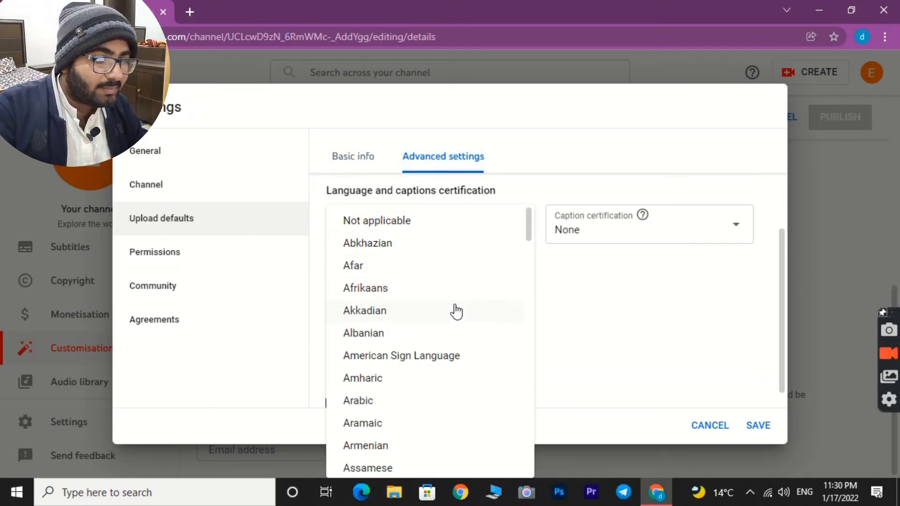
pyautogui.scroll(-20, 455, 311)
pyautogui.scroll(-20, 473, 315)
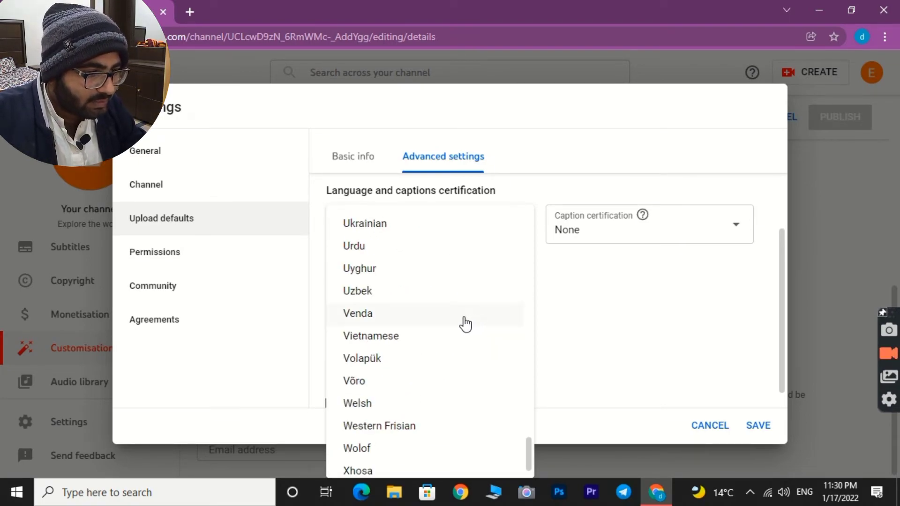
pyautogui.scroll(-2, 440, 328)
pyautogui.scroll(7, 394, 358)
pyautogui.scroll(1, 434, 287)
pyautogui.scroll(-4, 418, 303)
pyautogui.scroll(12, 422, 297)
pyautogui.scroll(9, 422, 296)
pyautogui.scroll(-20, 420, 295)
pyautogui.scroll(-4, 421, 294)
pyautogui.scroll(4, 420, 293)
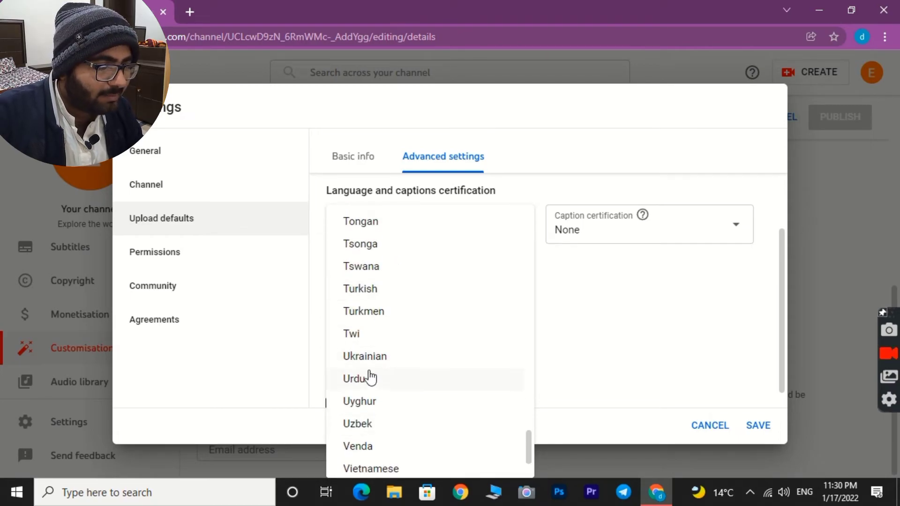
pyautogui.click(369, 379)
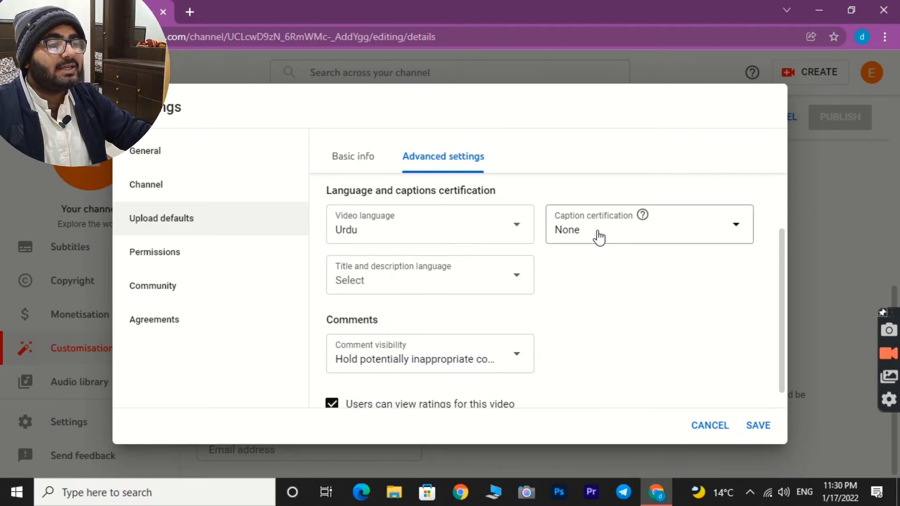
# Set the default caption certification to "This content has never aired on television in the US"
pyautogui.click(725, 236)
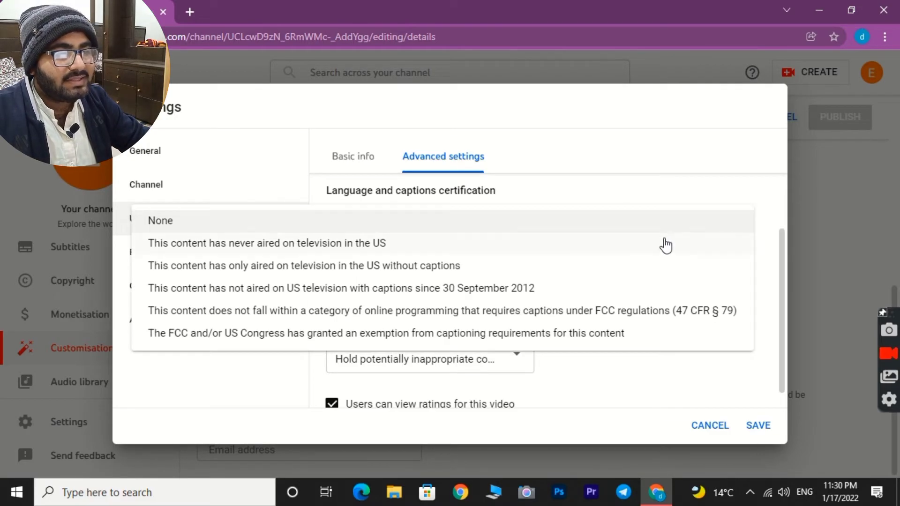
pyautogui.click(255, 243)
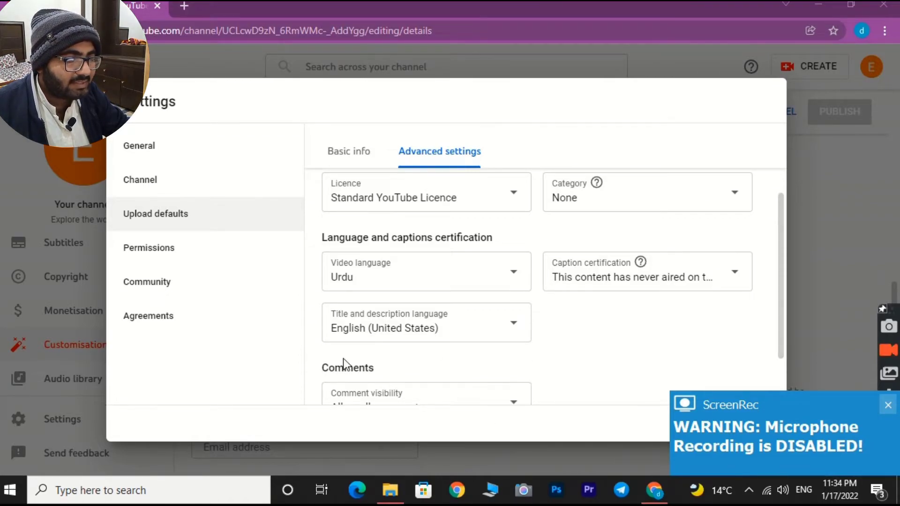
pyautogui.click(727, 273)
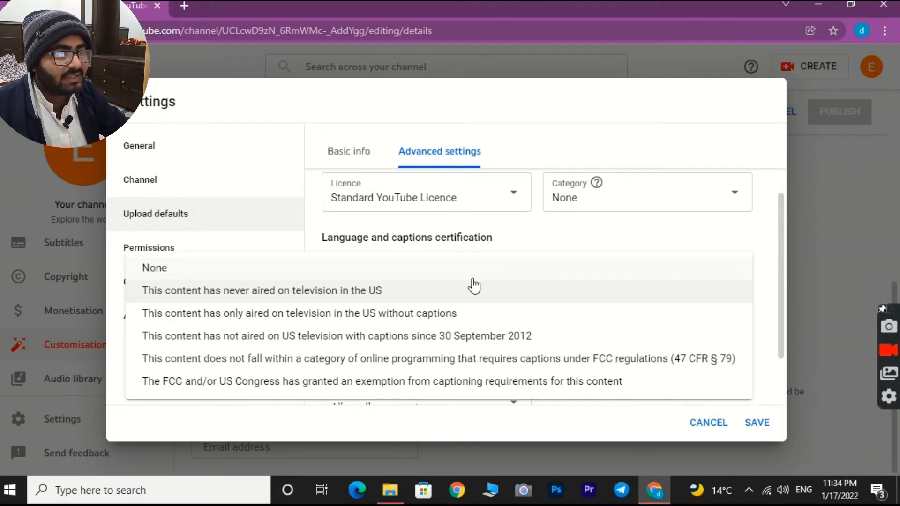
pyautogui.click(300, 293)
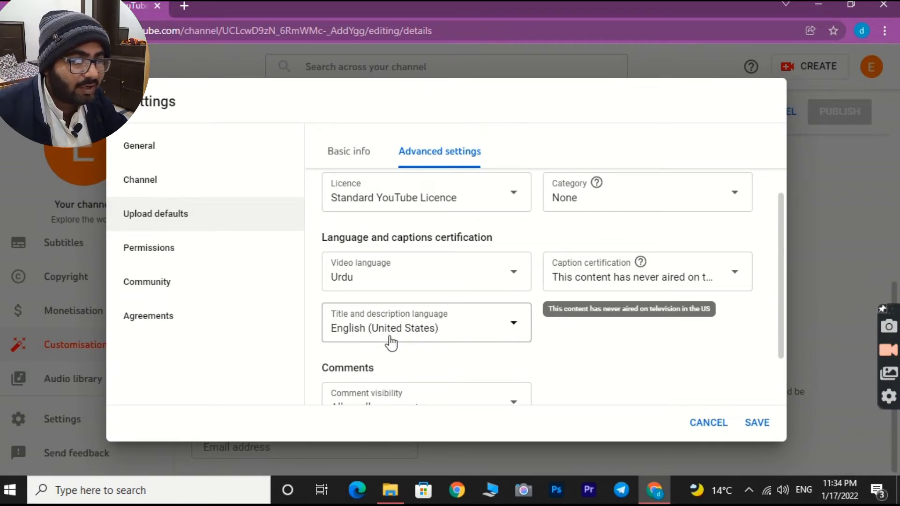
pyautogui.scroll(-2, 387, 340)
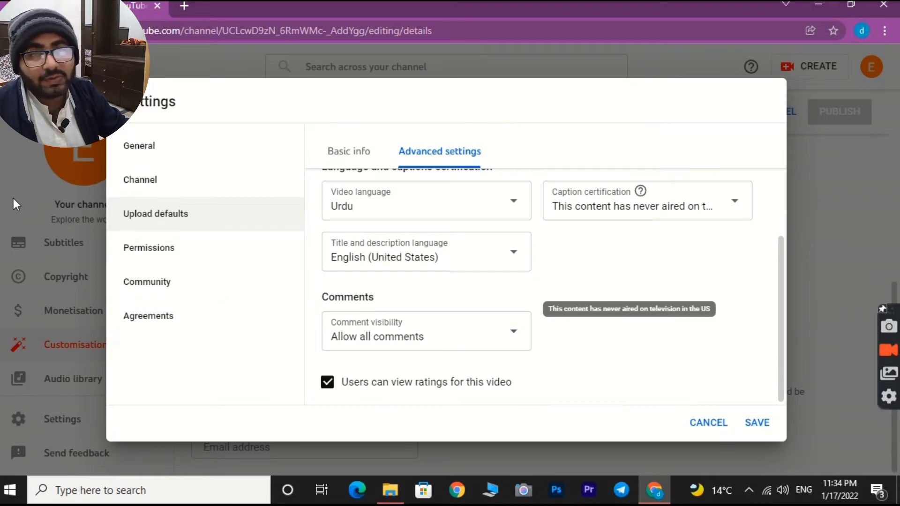
# Start an invitation in the channel permissions and review the available access roles from Manager to Viewer (limited)
pyautogui.click(189, 247)
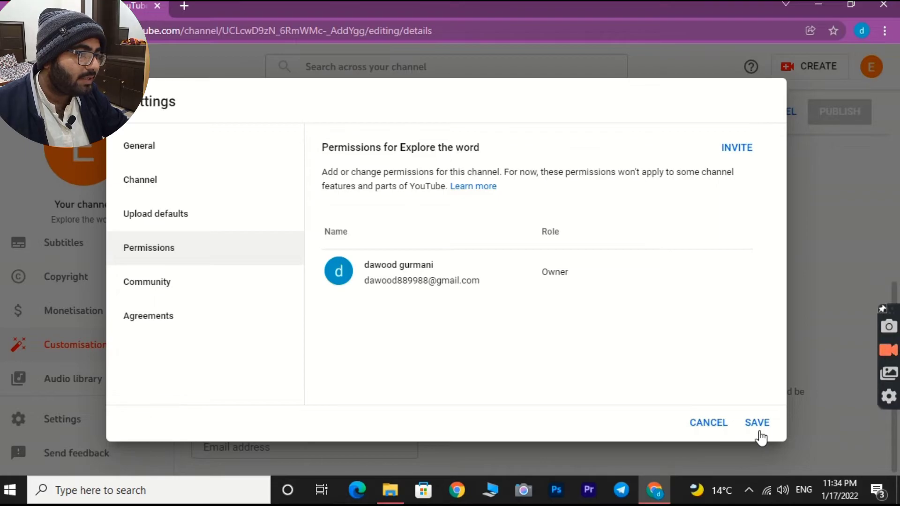
pyautogui.click(744, 147)
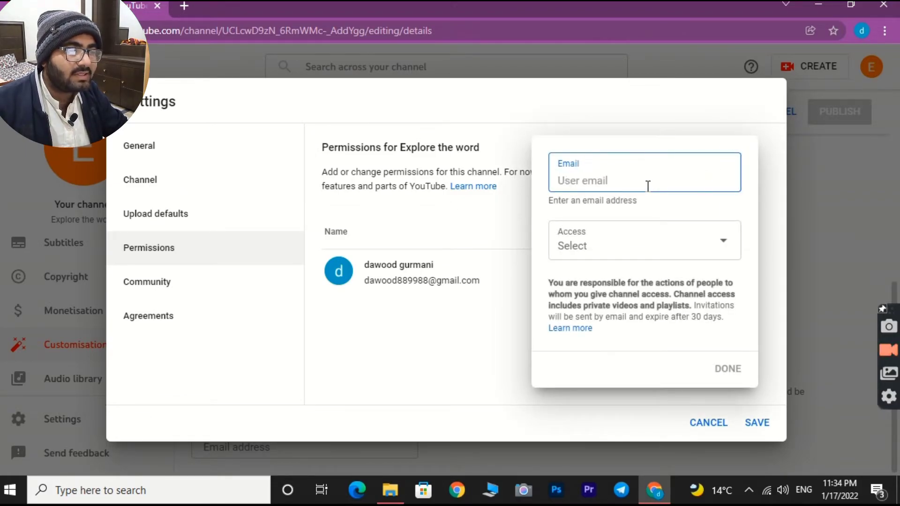
pyautogui.click(724, 242)
pyautogui.rightClick(724, 242)
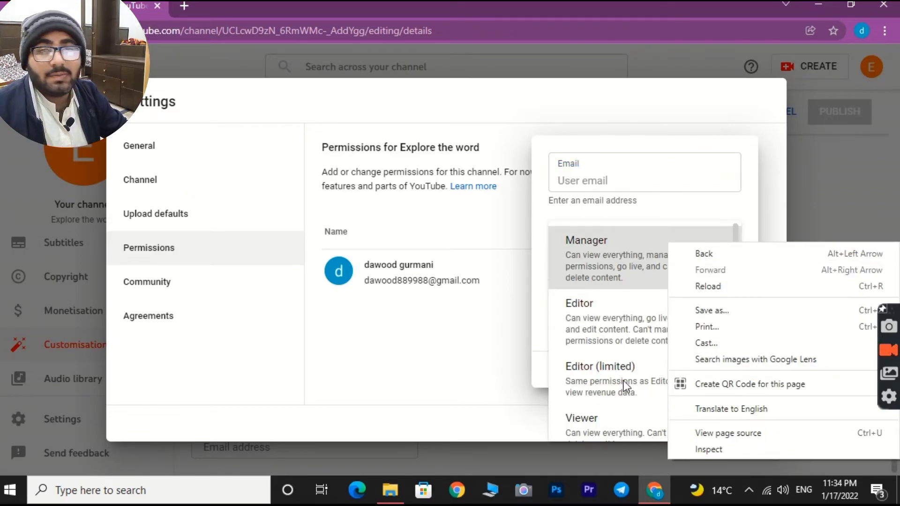
pyautogui.scroll(-2, 623, 384)
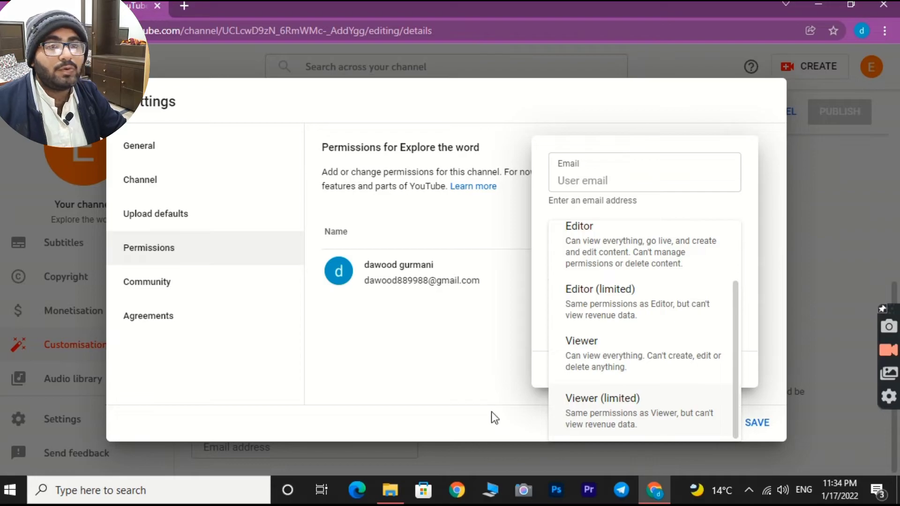
# Dismiss the unfinished access invitation and enable Block links in the community automated filters
pyautogui.click(423, 375)
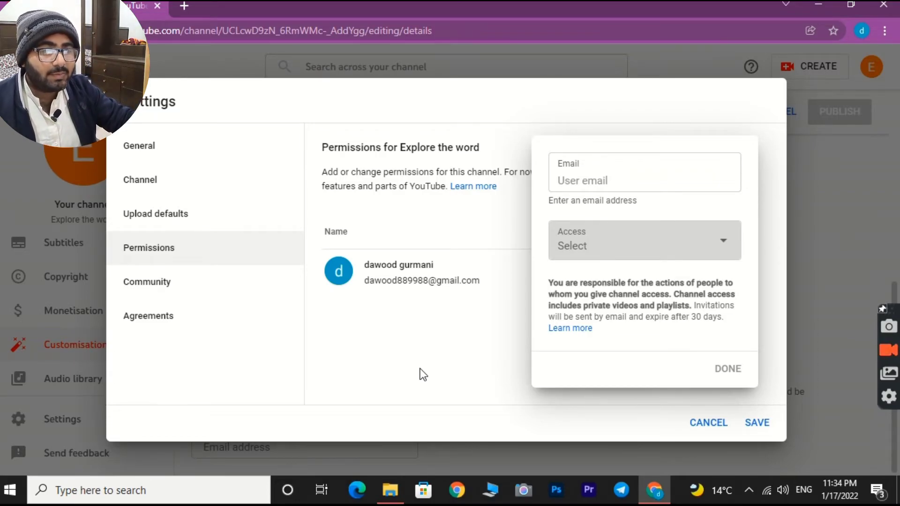
pyautogui.click(138, 286)
pyautogui.click(138, 287)
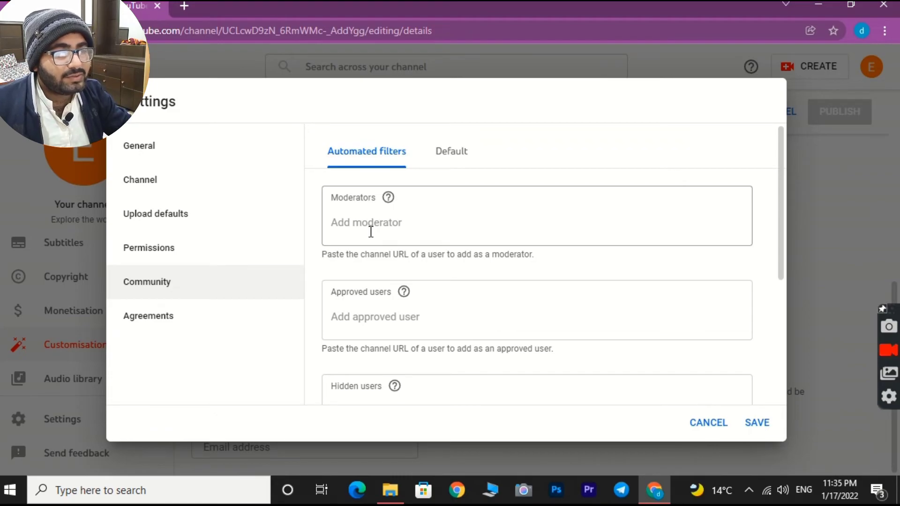
pyautogui.scroll(-5, 401, 316)
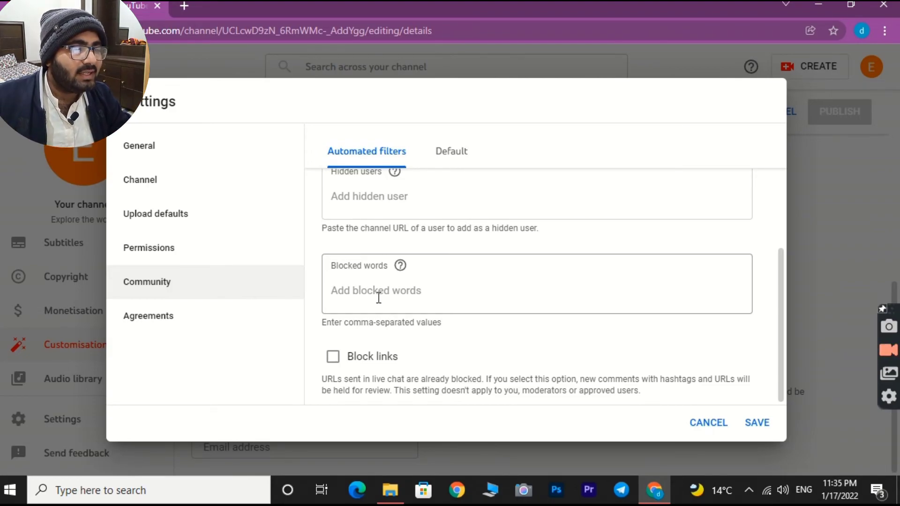
pyautogui.click(334, 359)
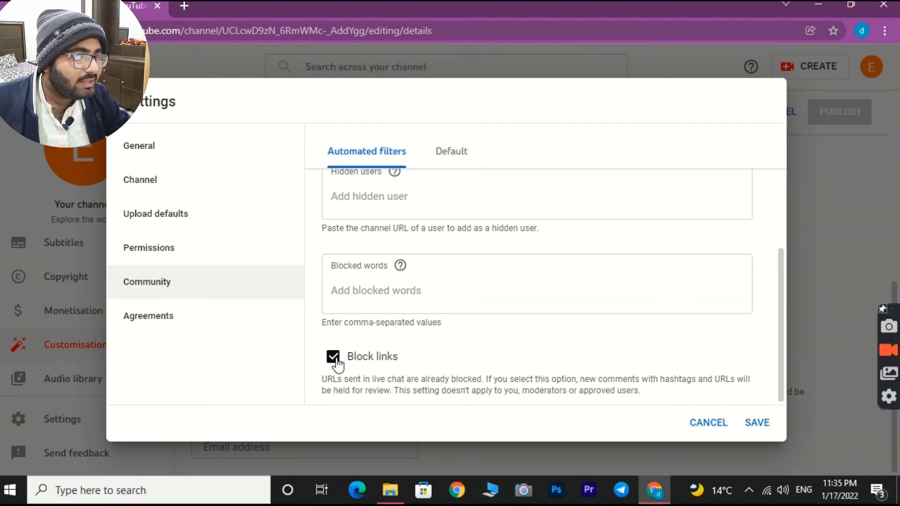
# Review the community default options for comments on new videos, and view the channel's agreements
pyautogui.click(148, 325)
pyautogui.click(156, 284)
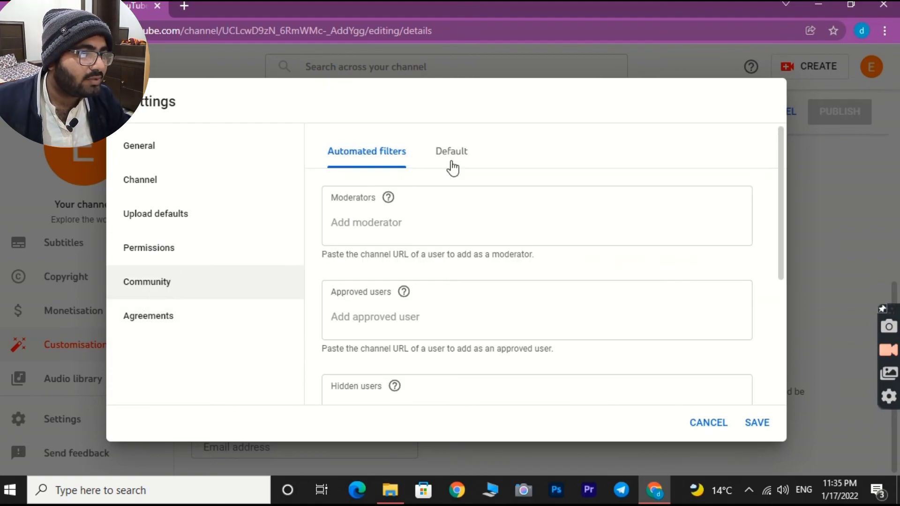
pyautogui.click(452, 161)
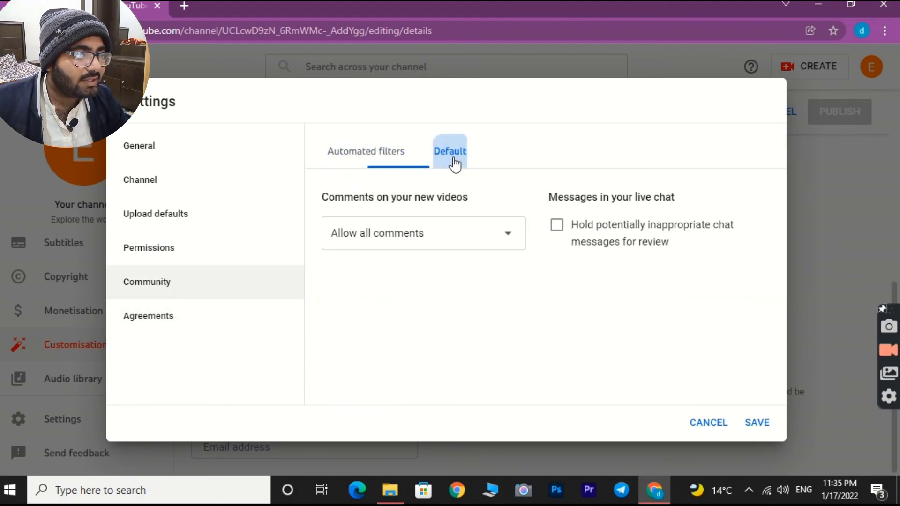
pyautogui.click(520, 237)
pyautogui.click(496, 234)
pyautogui.click(140, 317)
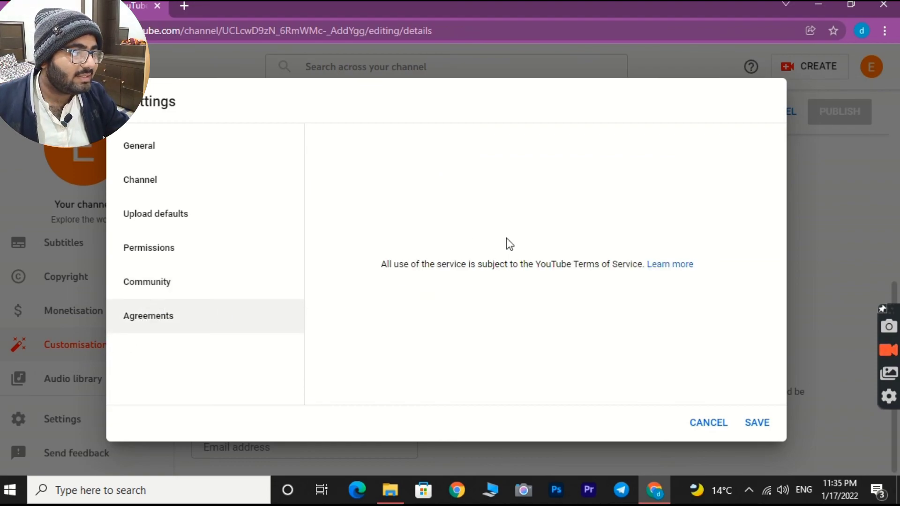